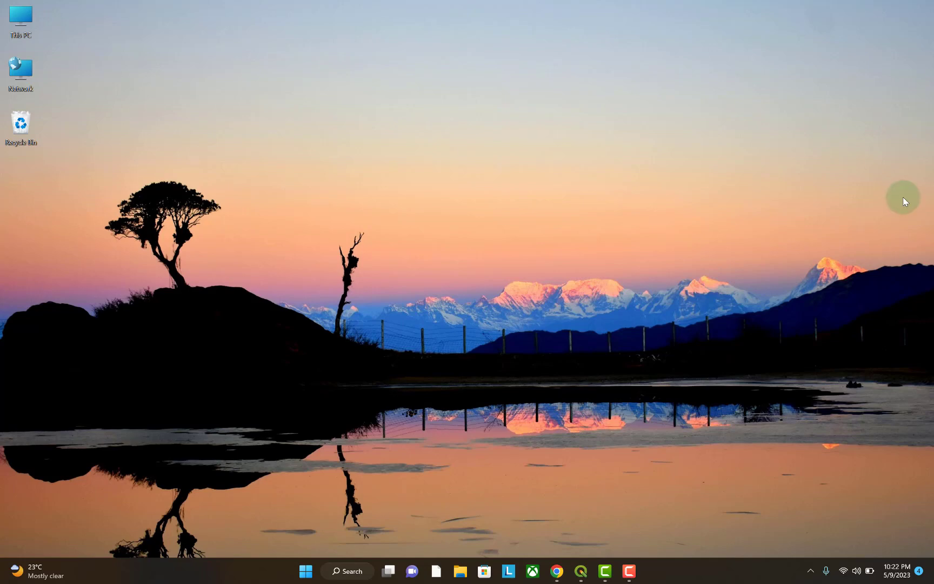
left_click(556, 572)
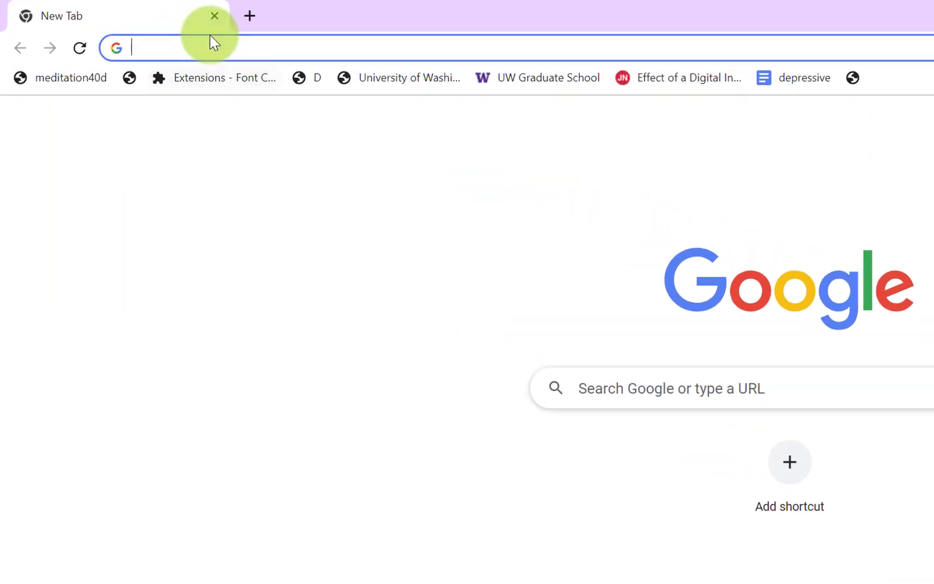
left_click(214, 47)
type("https://download.hermes.com.np/nepal-administrative-boundary-wgs/")
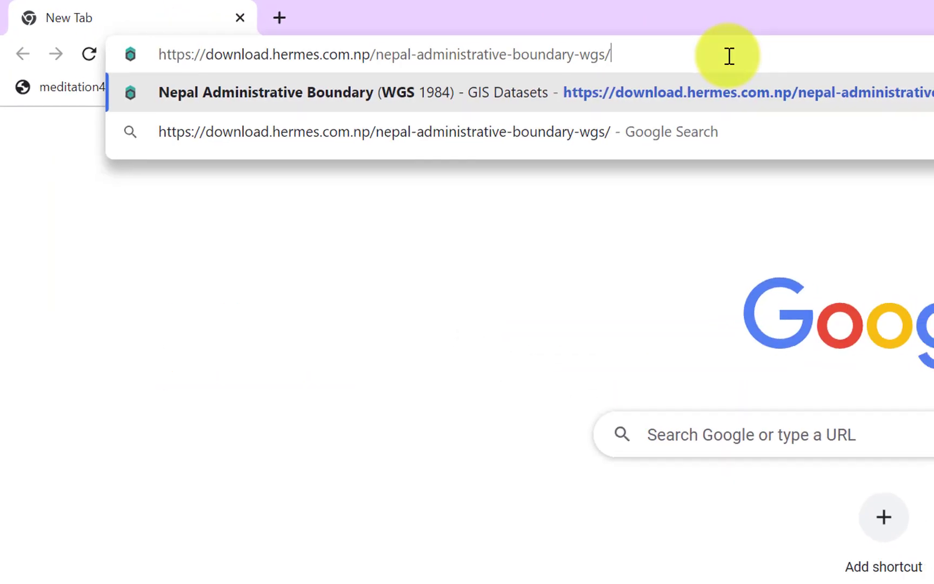
key("Return")
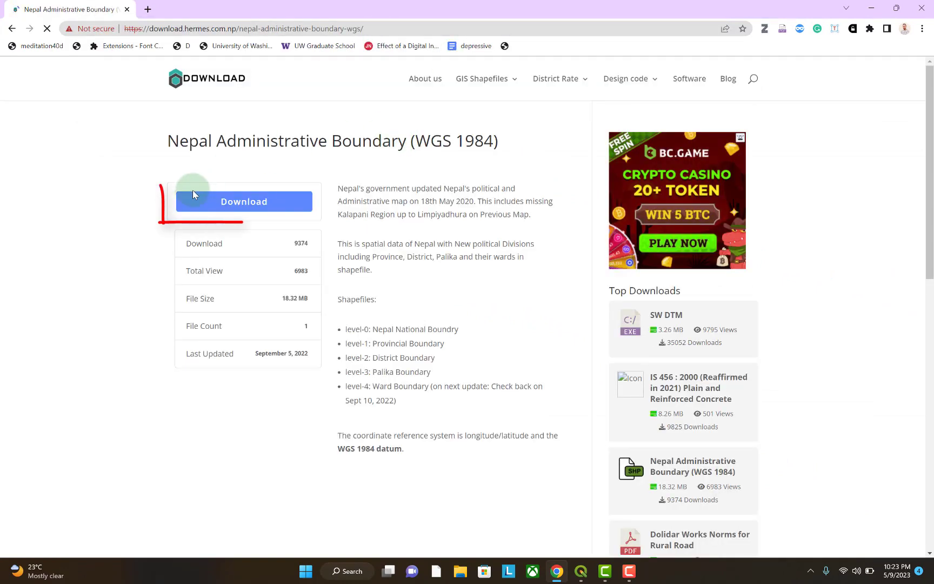
left_click(261, 203)
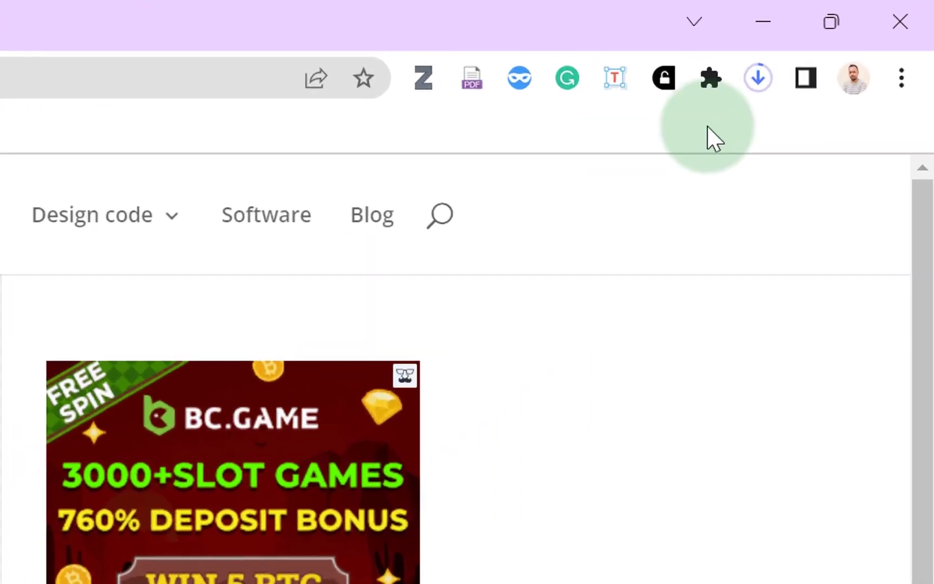
Locate the downloaded hermes_NPL_new_wgs archive in its folder and copy it into D:\QGIS tutorial.
left_click(757, 89)
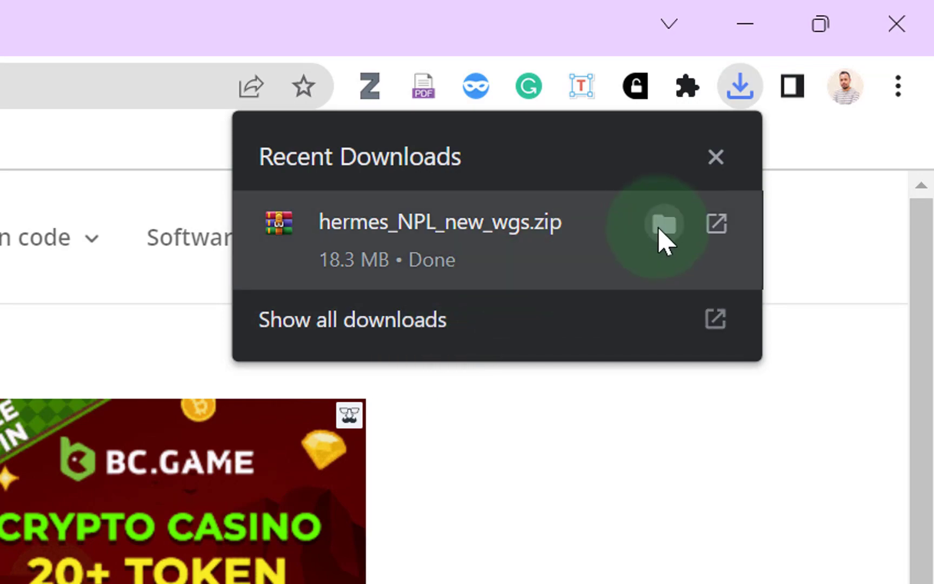
left_click(664, 225)
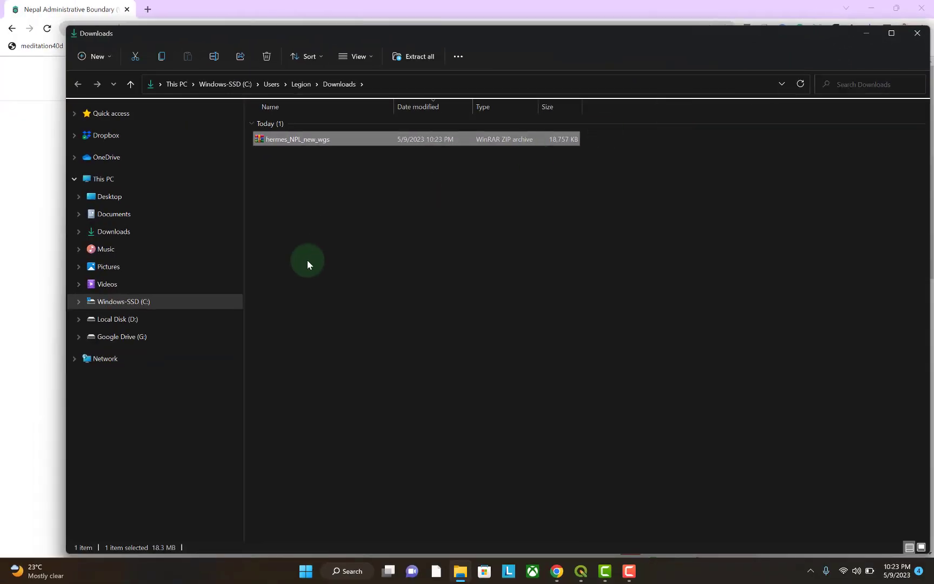
left_click(303, 191)
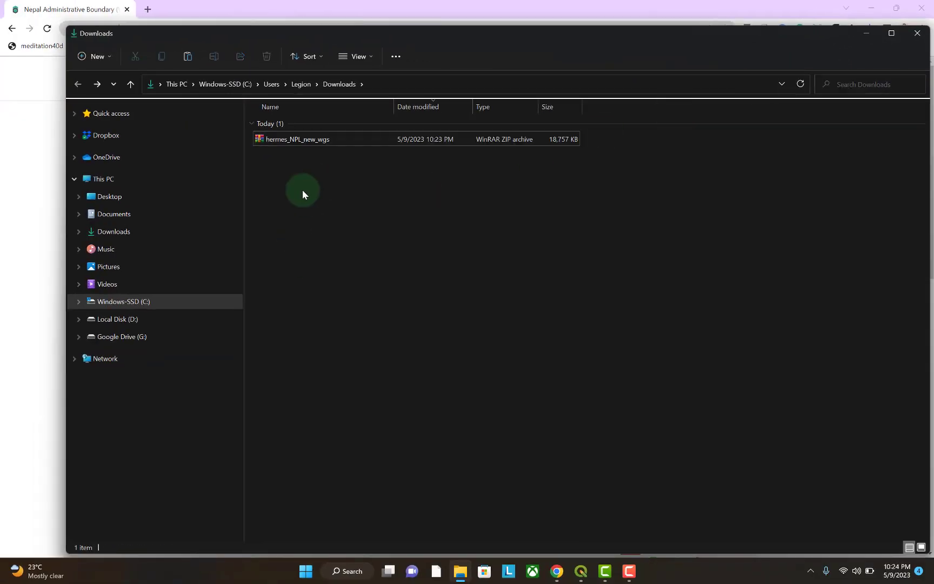
double_click(293, 144)
left_click(300, 144)
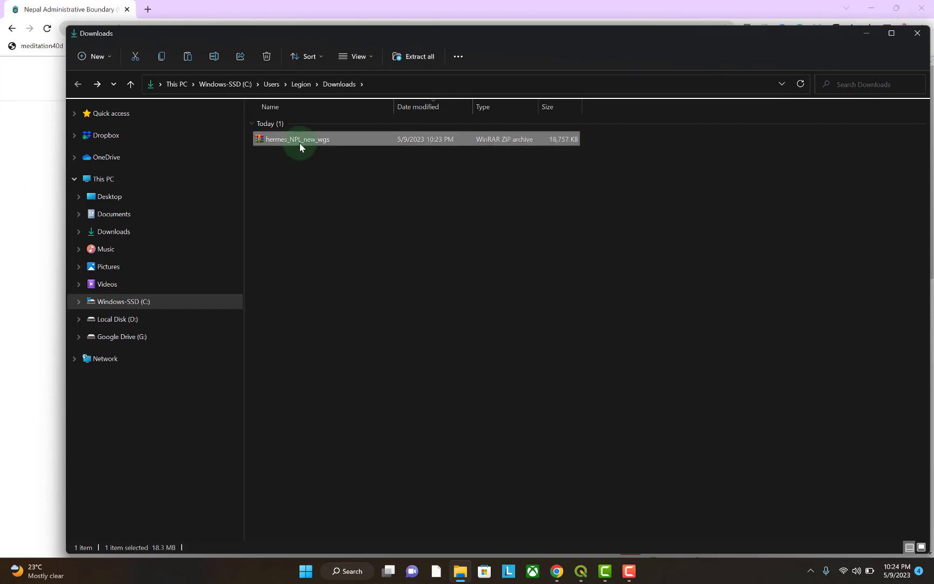
left_click(142, 320)
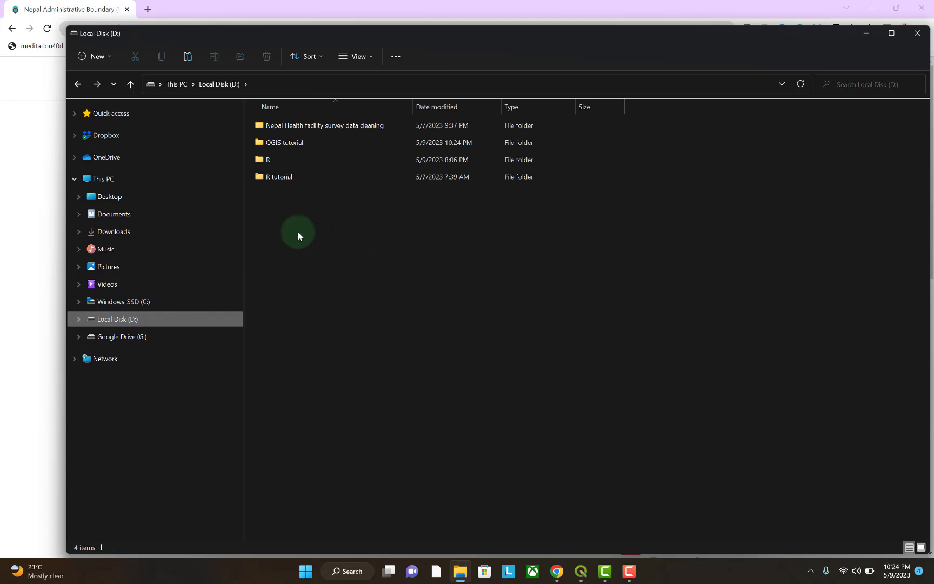
double_click(305, 143)
key("ctrl+v")
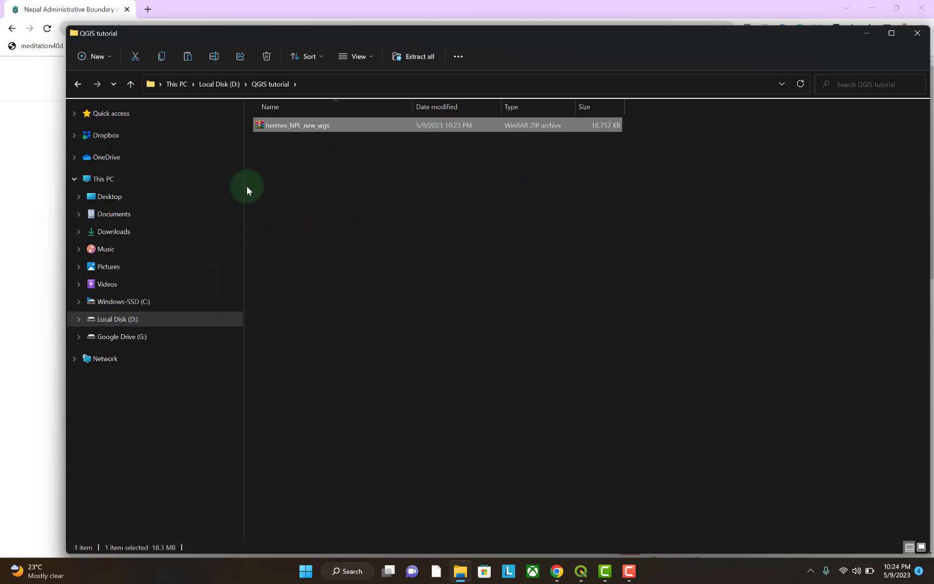
Extract the hermes_NPL_new_wgs archive to D:\QGIS tutorial\hermes_NPL_new_wgs and show the extracted files.
left_click(300, 166)
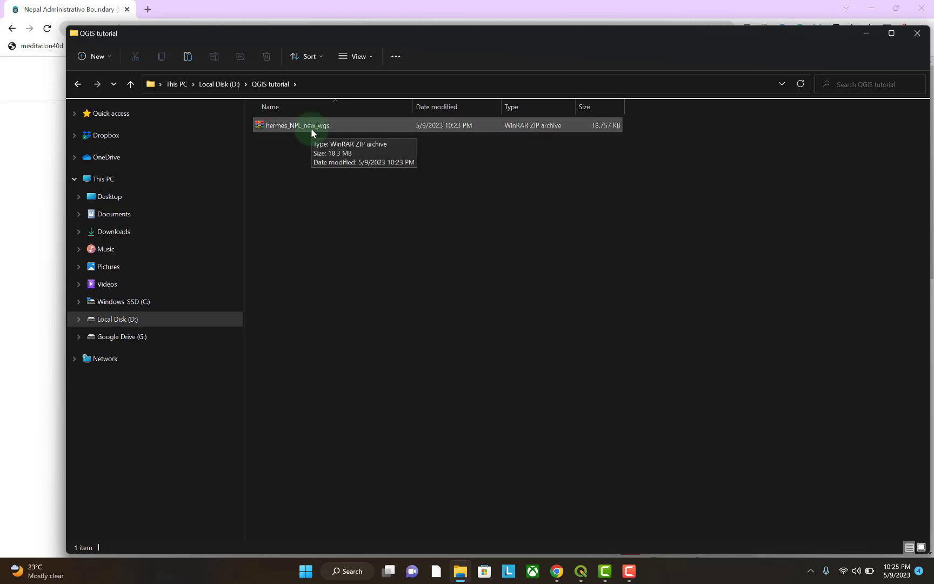
right_click(110, 87)
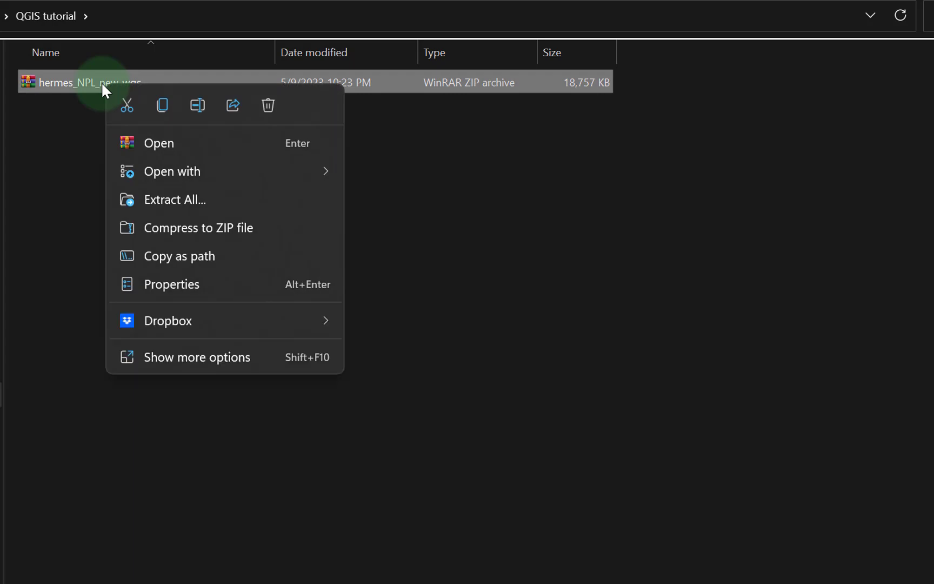
left_click(187, 202)
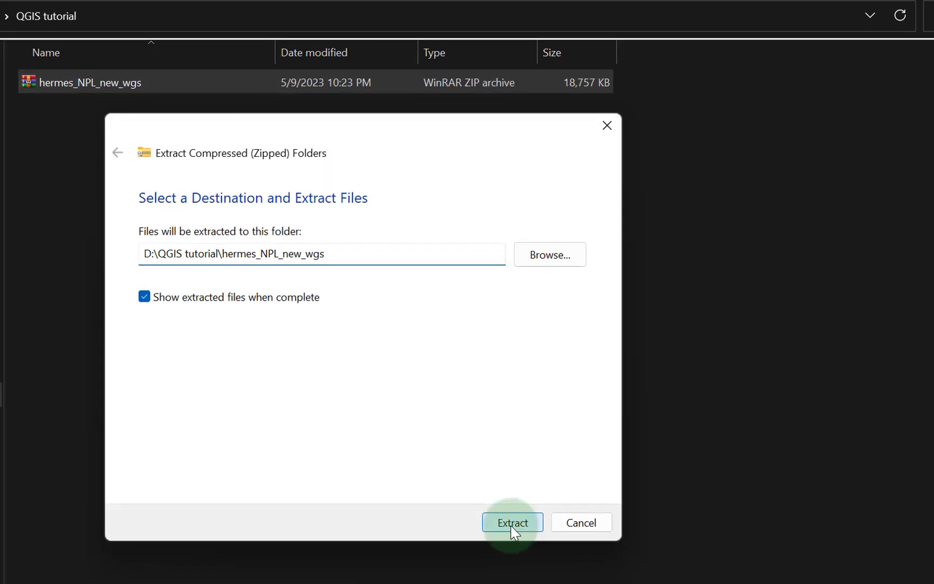
left_click(512, 523)
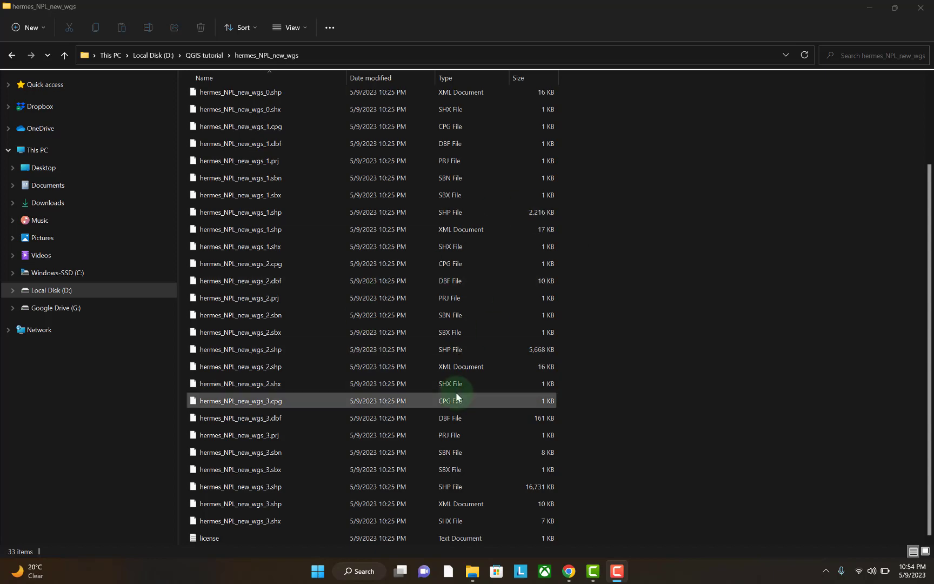
Examine the extracted shapefile sets by highlighting the files of level 0, 1, 2 and 3 in turn.
scroll(456, 392, "up", 2)
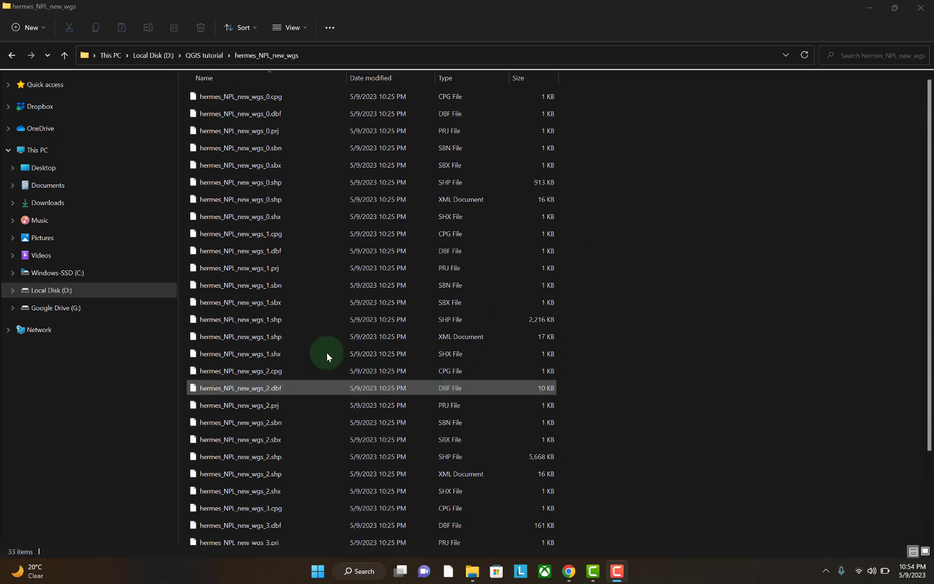
left_click(272, 97)
left_click(267, 216, "shift")
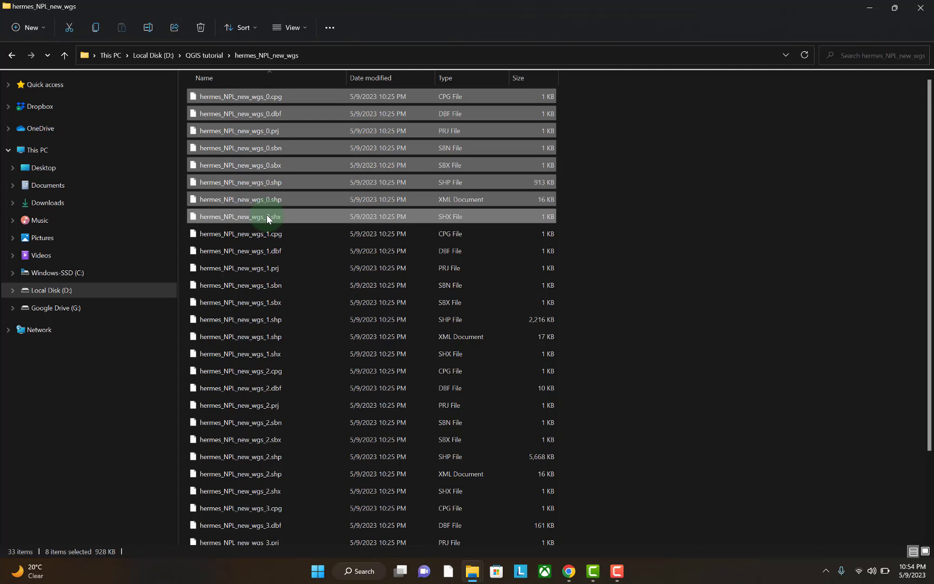
left_click(266, 234)
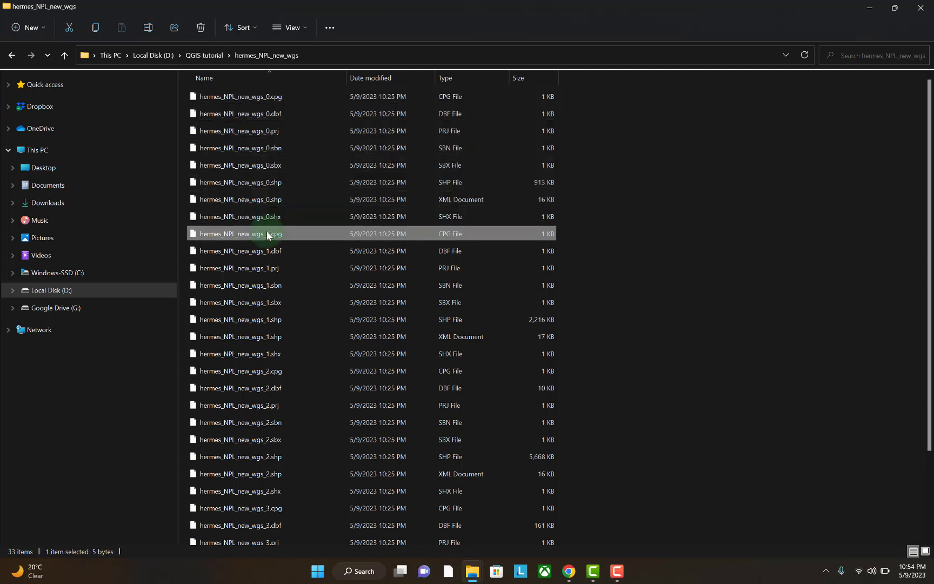
left_click(267, 354, "shift")
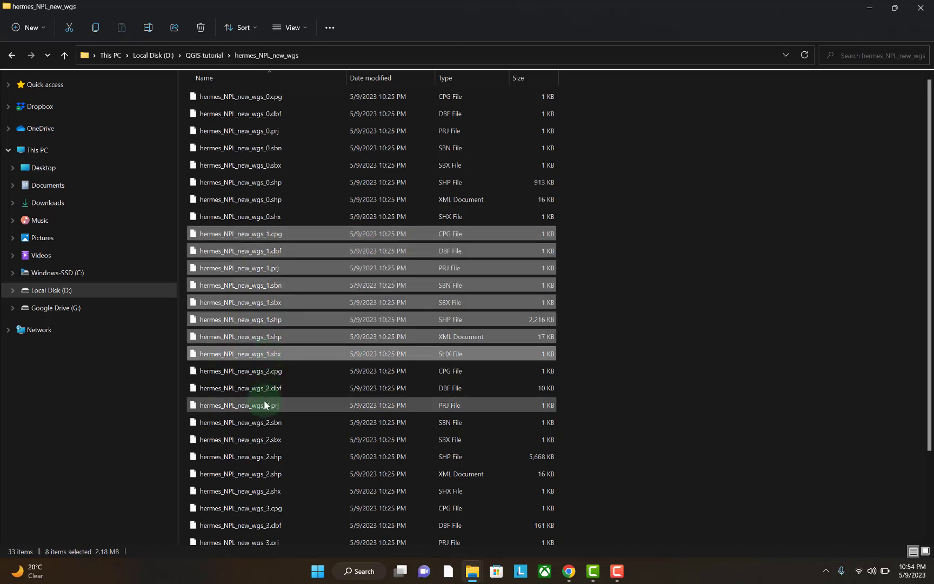
scroll(265, 404, "down", 2)
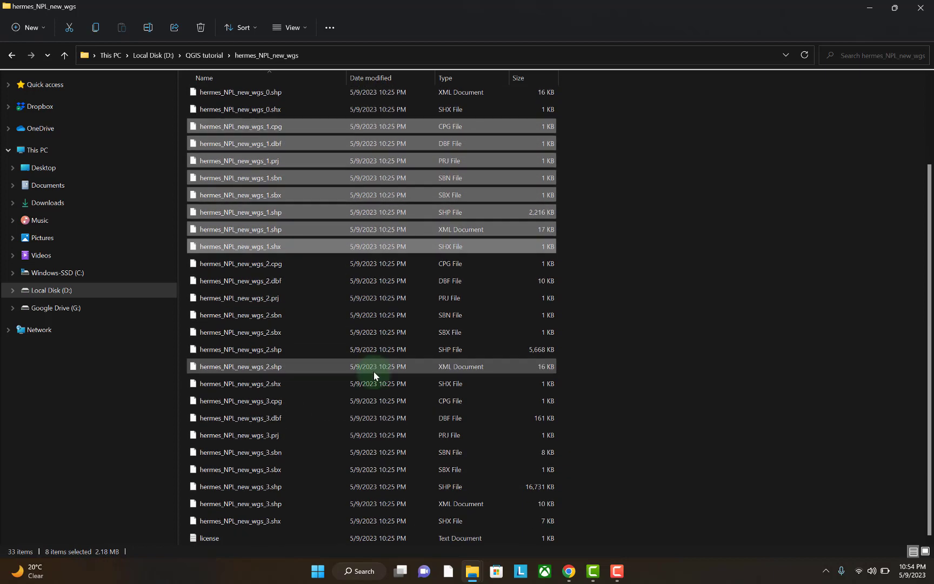
left_click(297, 265)
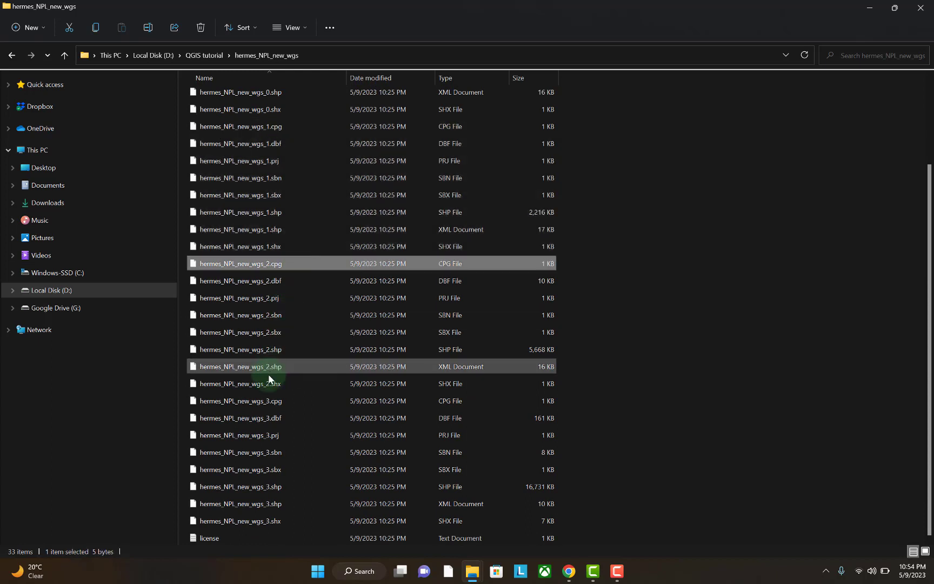
left_click(270, 388, "shift")
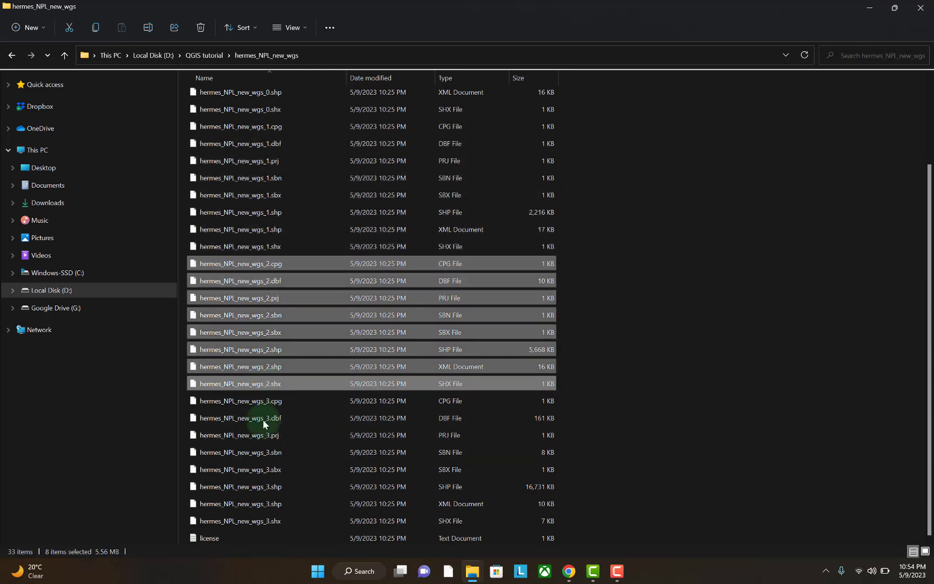
left_click(258, 402)
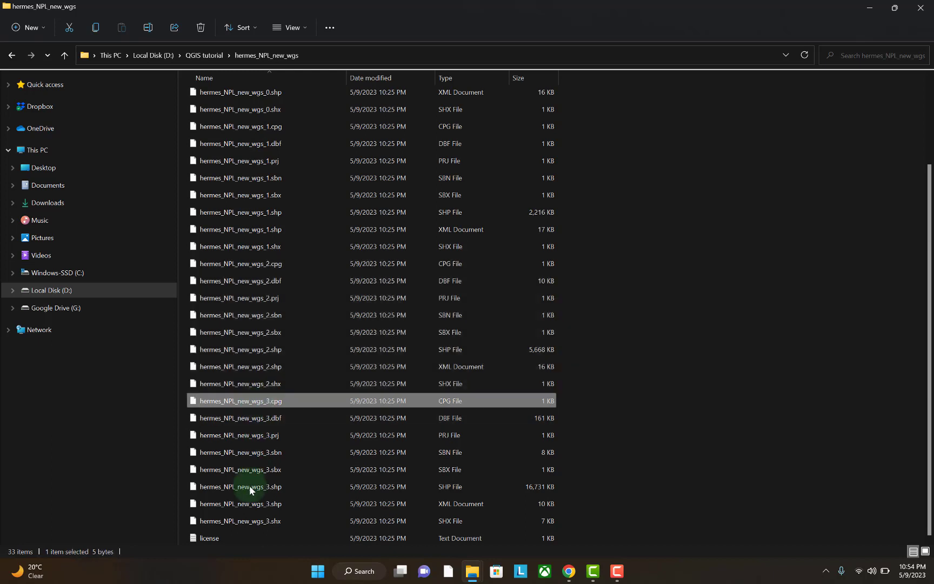
left_click(254, 523, "shift")
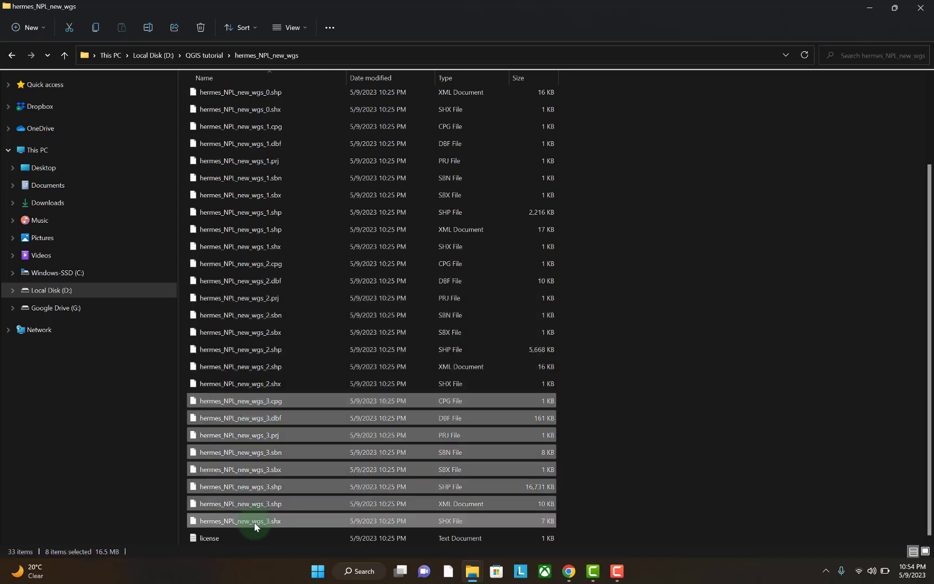
left_click(839, 346)
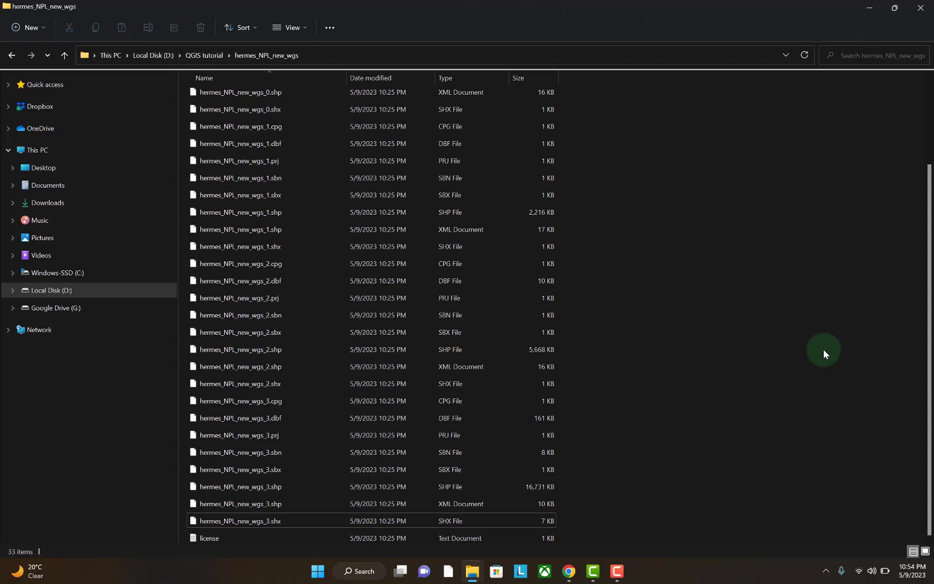
Launch QGIS Desktop 3.30.2 and float its window beside the list of extracted files.
left_click(311, 576)
type("QGIS")
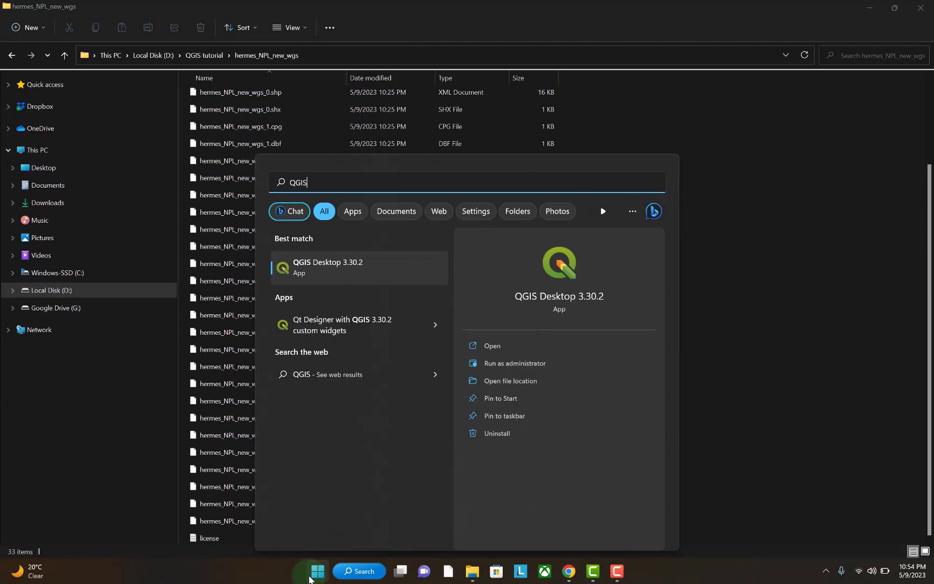
key("Return")
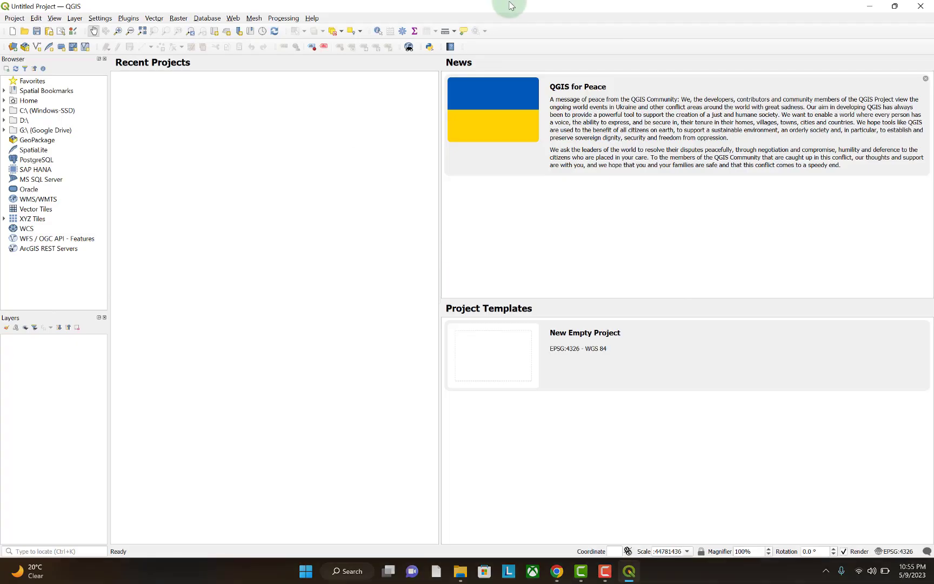
left_click_drag(510, 6, 703, 92)
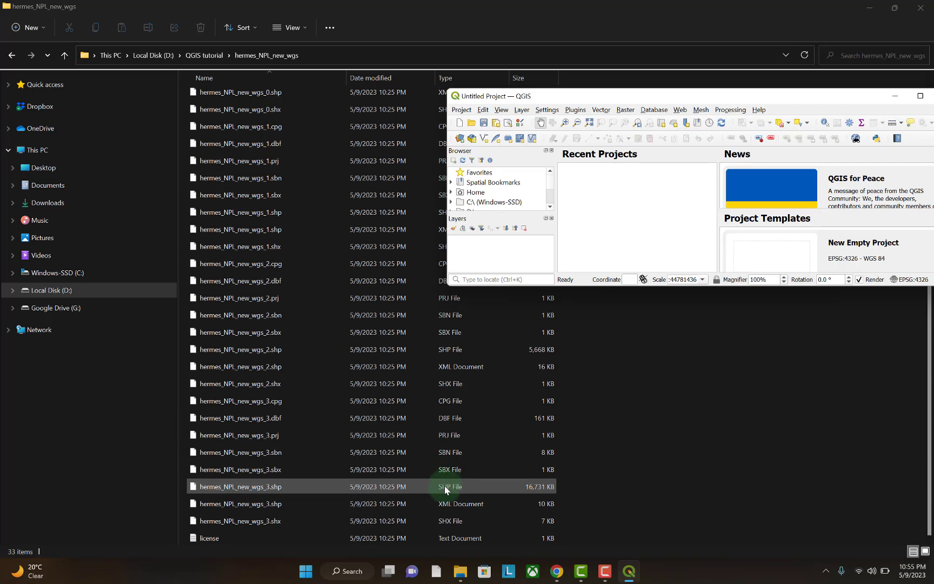
Add the hermes_NPL_new_wgs_3.shp shapefile to the empty QGIS project as a layer and maximize the QGIS window.
left_click(190, 489)
mouse_move(191, 491)
left_mouse_down()
mouse_move(238, 486)
mouse_move(601, 204)
left_mouse_up()
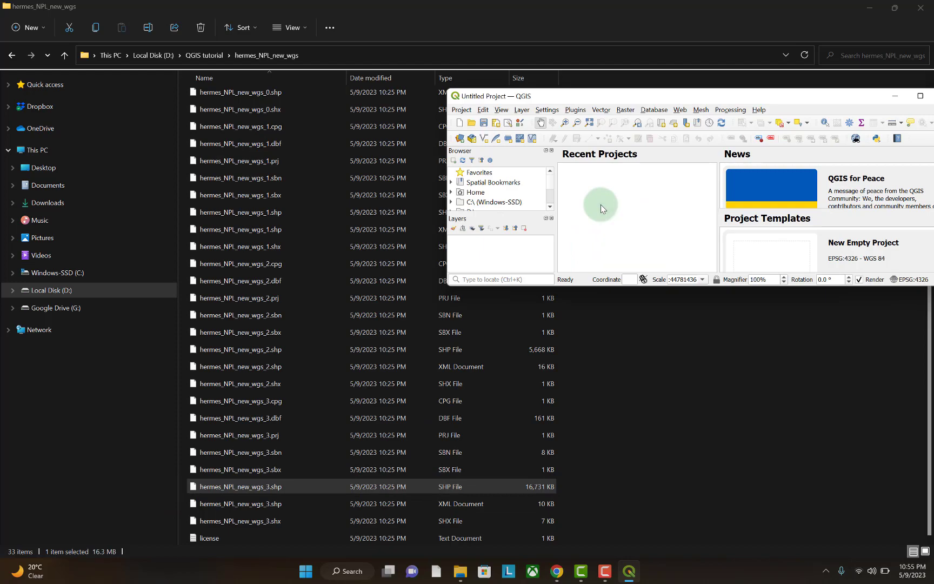
left_click_drag(715, 100, 569, 6)
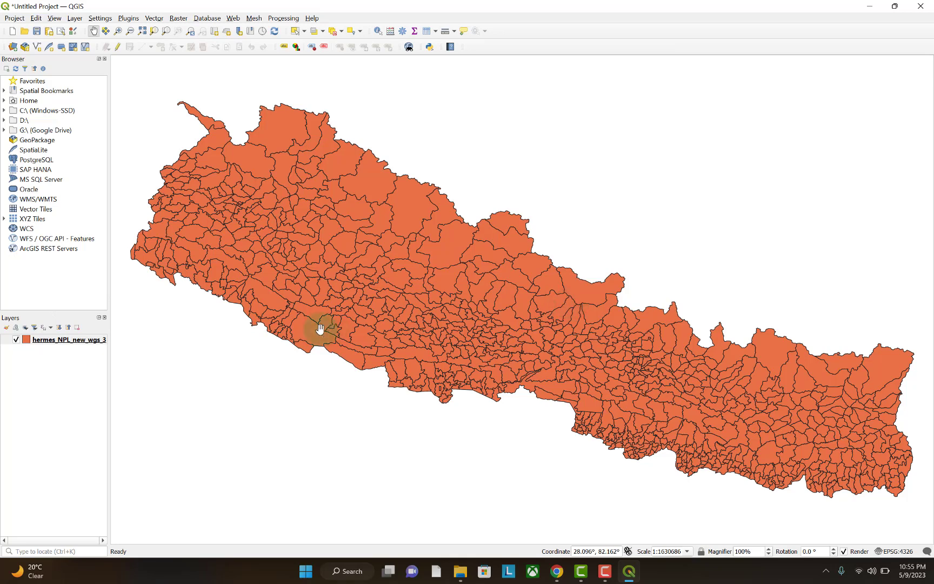
Open the attribute table of the hermes_NPL_new_wgs_3 layer.
left_click(53, 374)
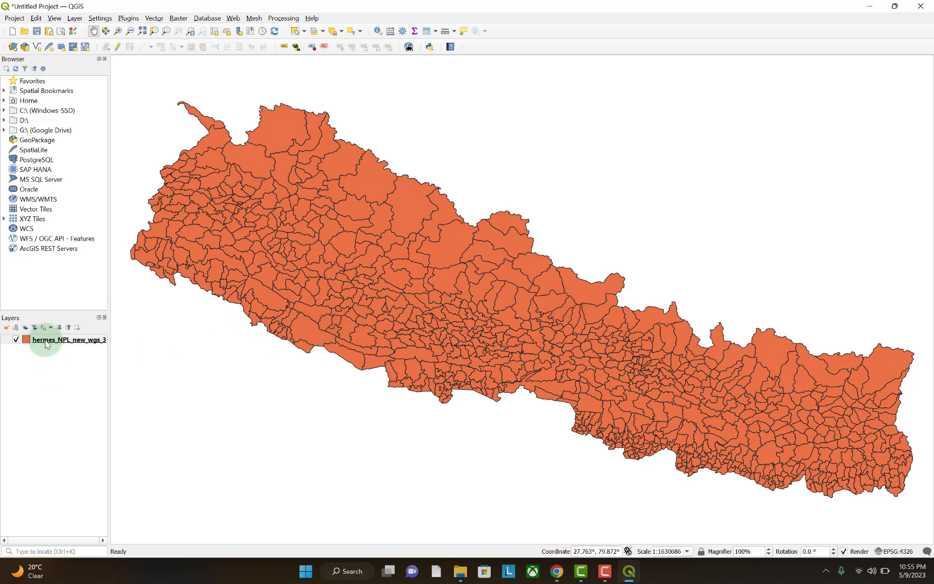
left_click(45, 344)
right_click(47, 344)
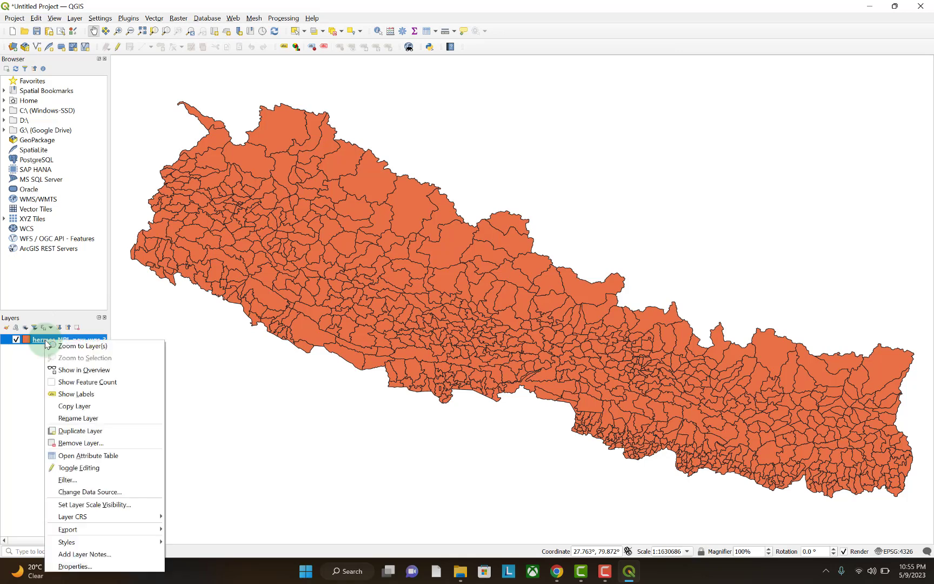
left_click(84, 456)
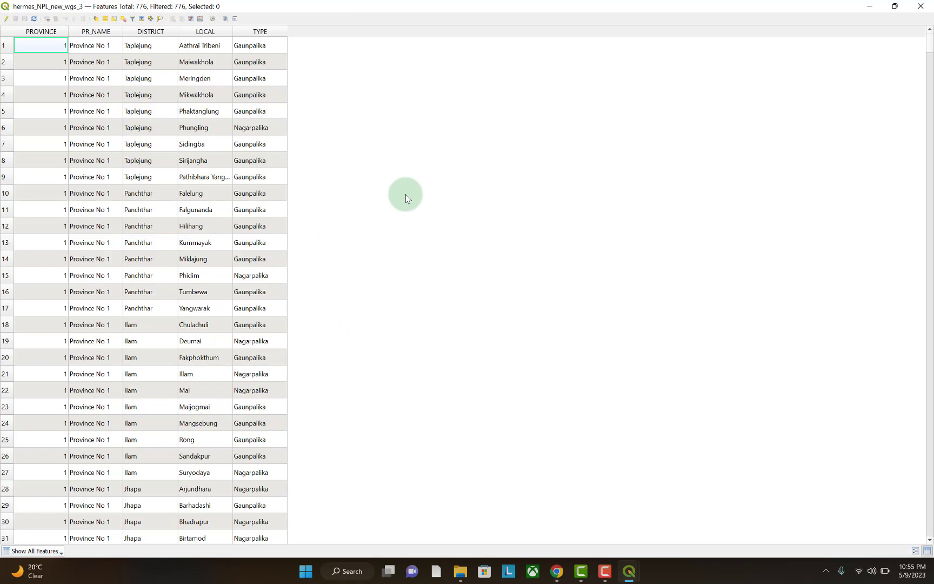
Select row 80 of the attribute table, the record for Aathrai in Terhathum district.
scroll(230, 296, "down", 9)
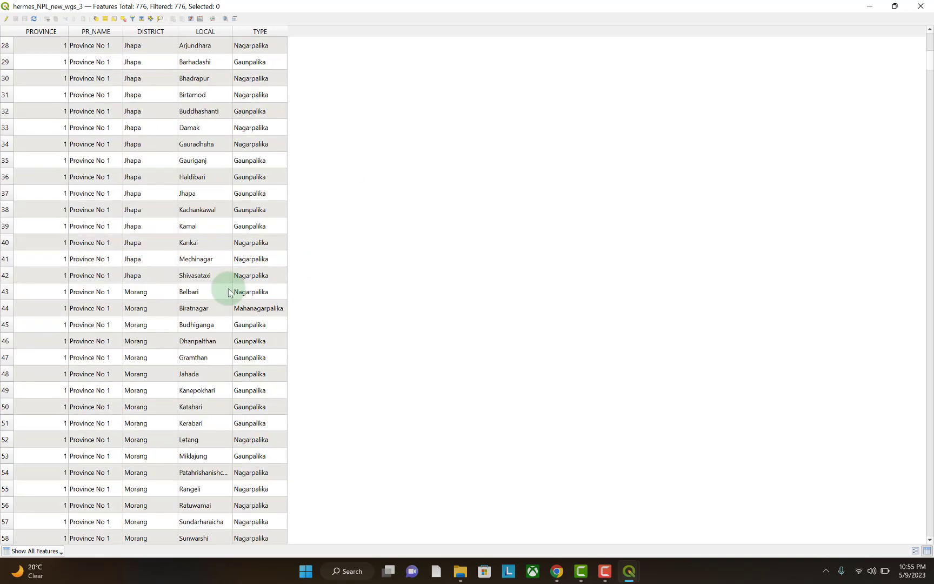
scroll(229, 293, "down", 15)
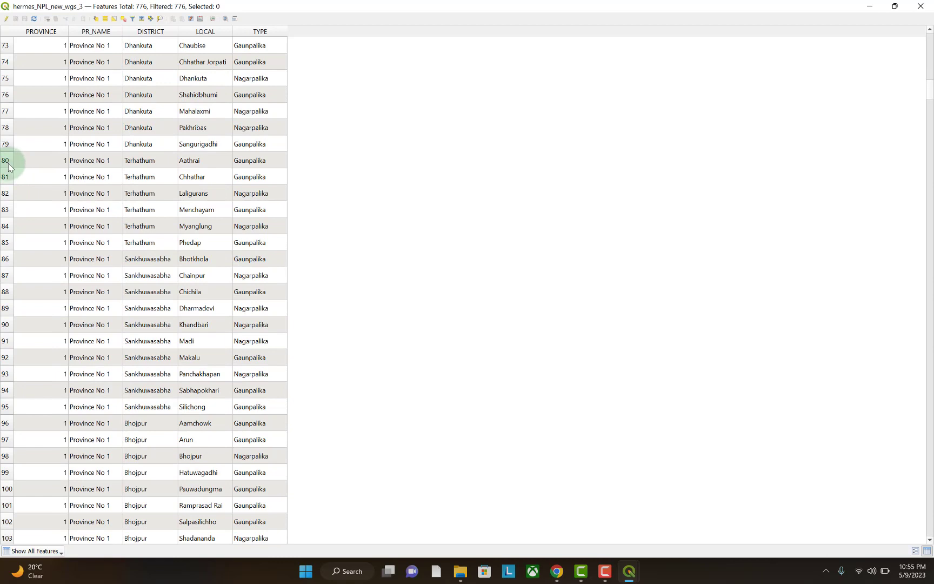
left_click(7, 161)
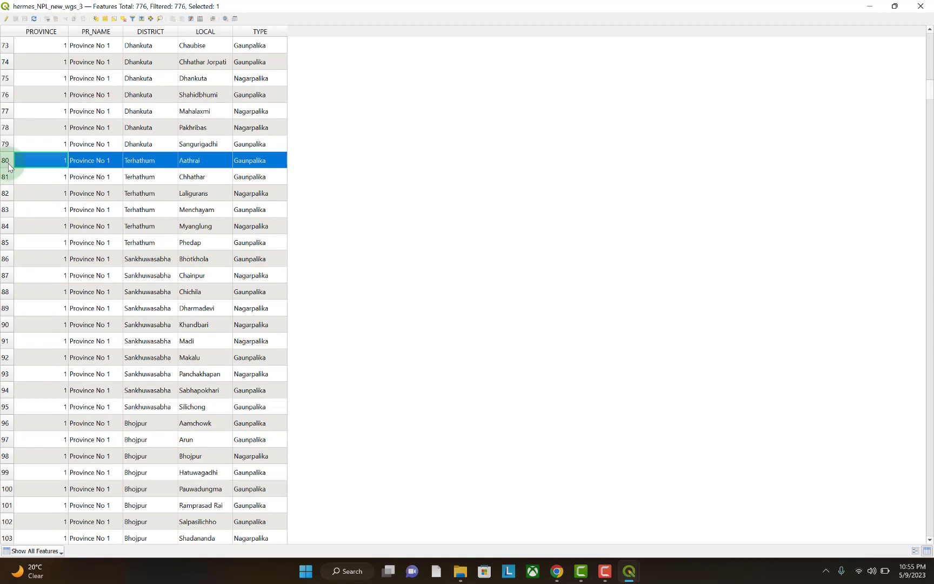
Extend the attribute table selection to rows 80 to 87, and clear the whole selection.
left_click(6, 276, "shift")
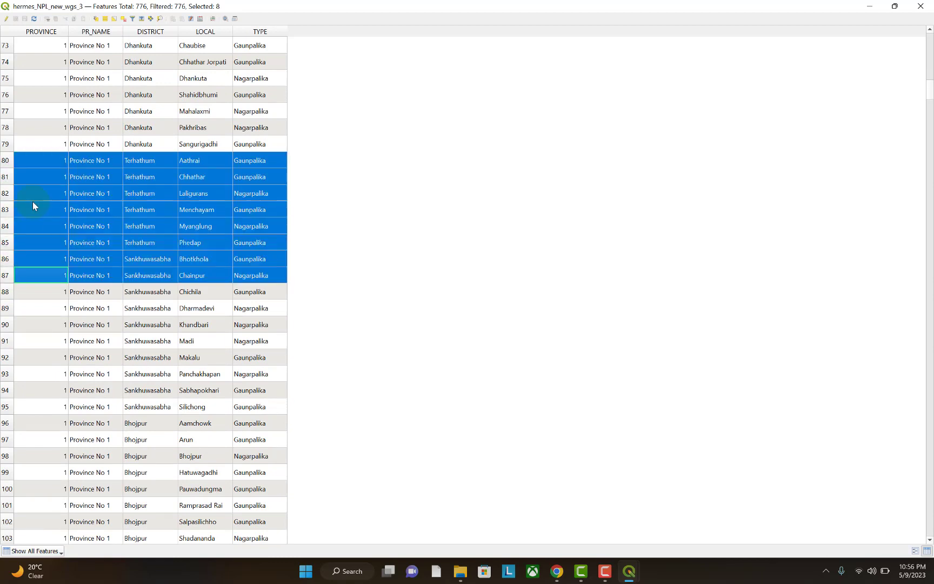
left_click(8, 162)
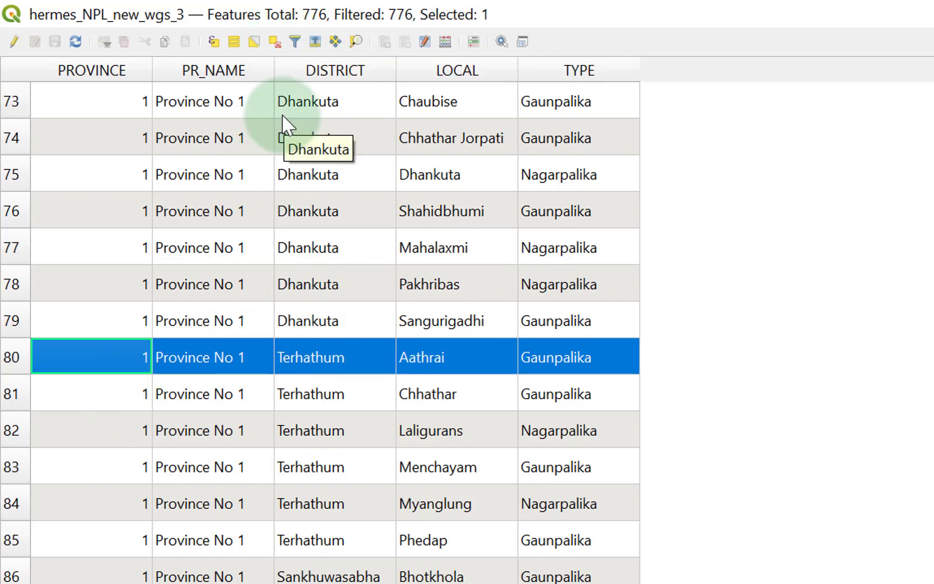
left_click(275, 43)
Write the select-by-expression query "DISTRICT"='Kabhrepalanchok' for the hermes_NPL_new_wgs_3 layer.
scroll(338, 489, "up", 6)
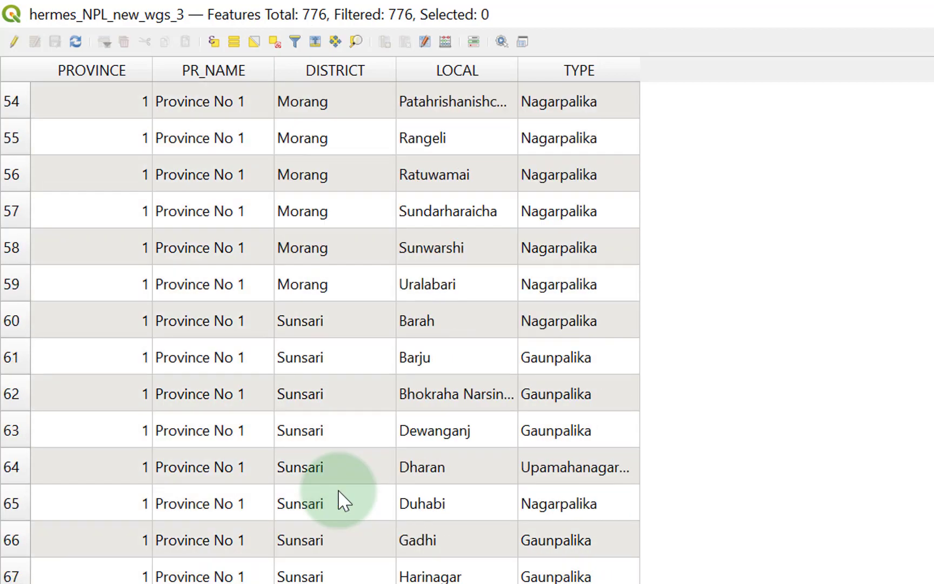
scroll(617, 573, "up", 14)
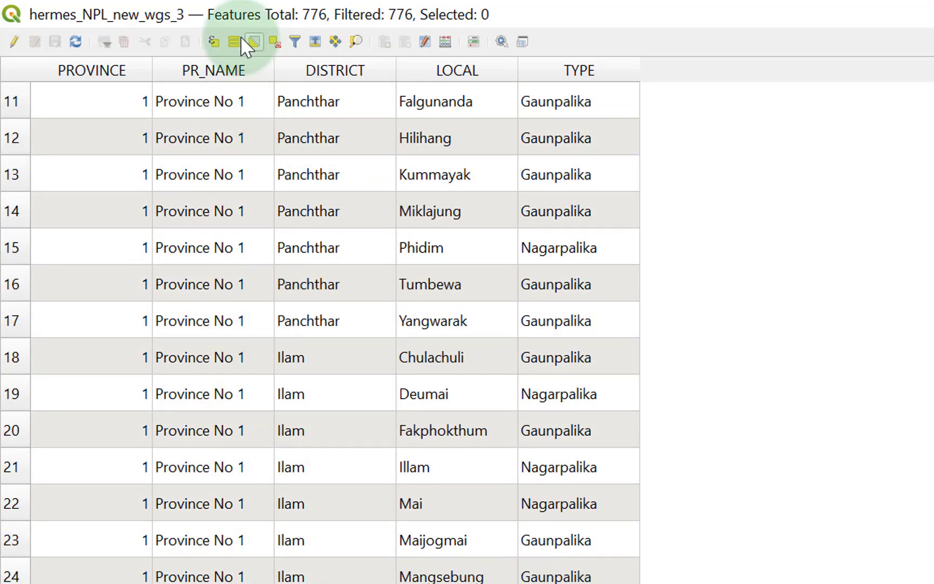
left_click(214, 42)
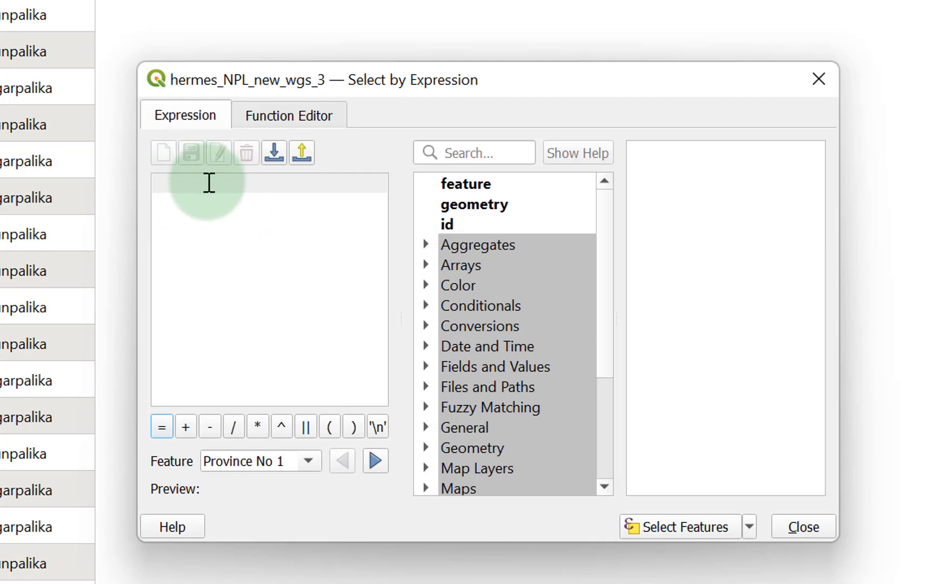
type("\"DIST")
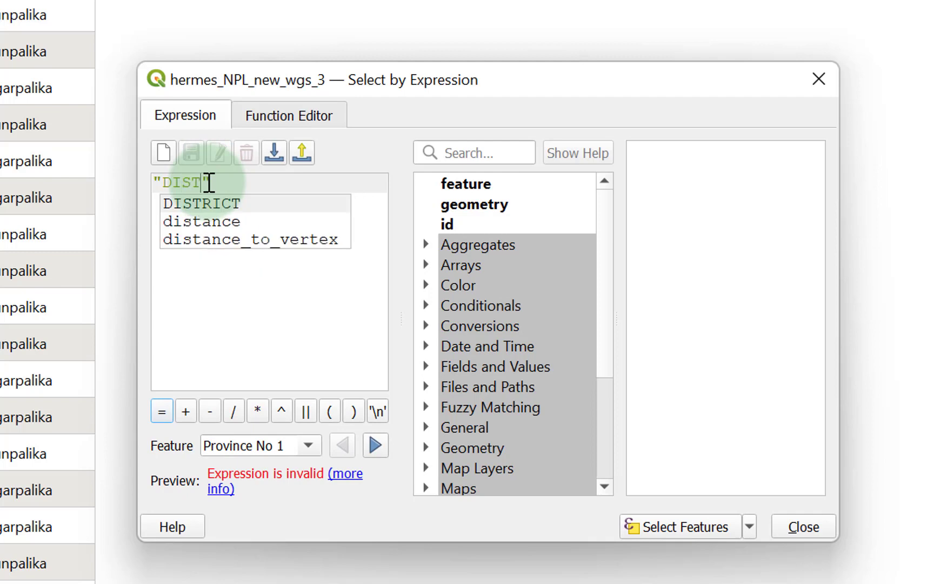
double_click(209, 205)
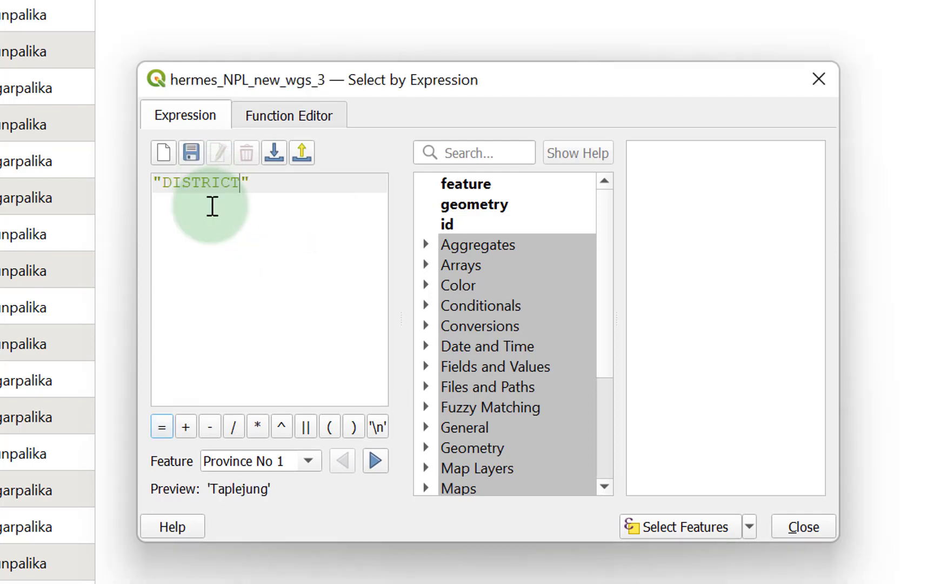
left_click(261, 189)
type("=''")
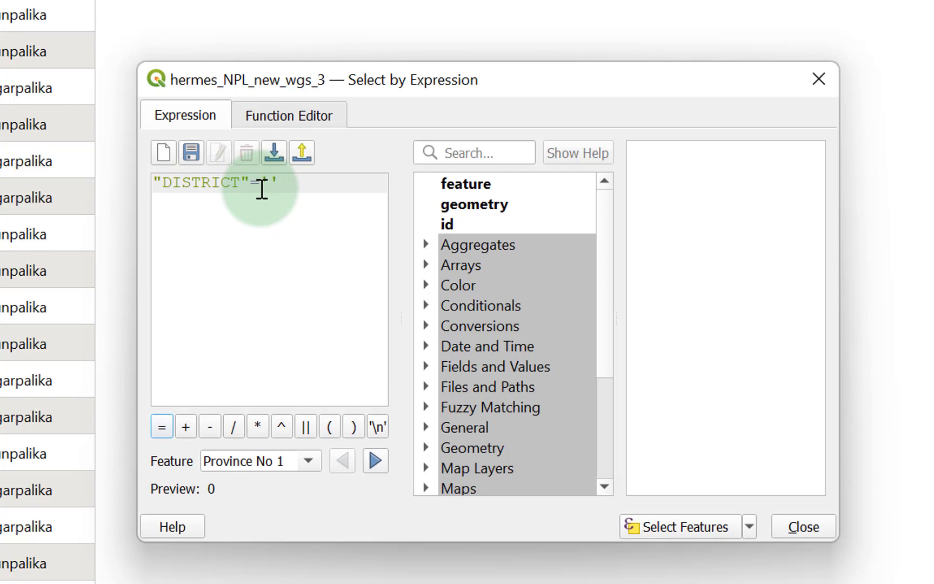
key("BackSpace")
key("BackSpace")
type("''")
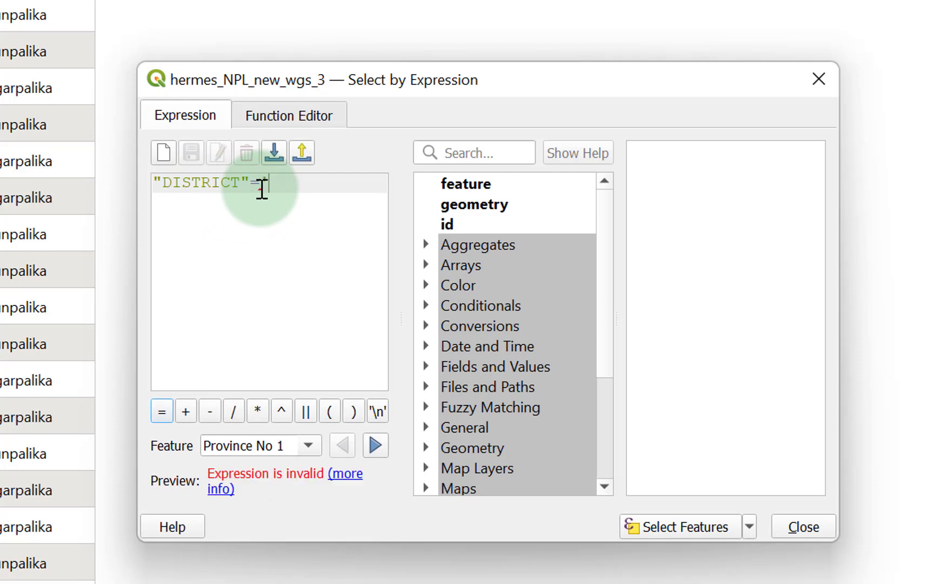
key("Left")
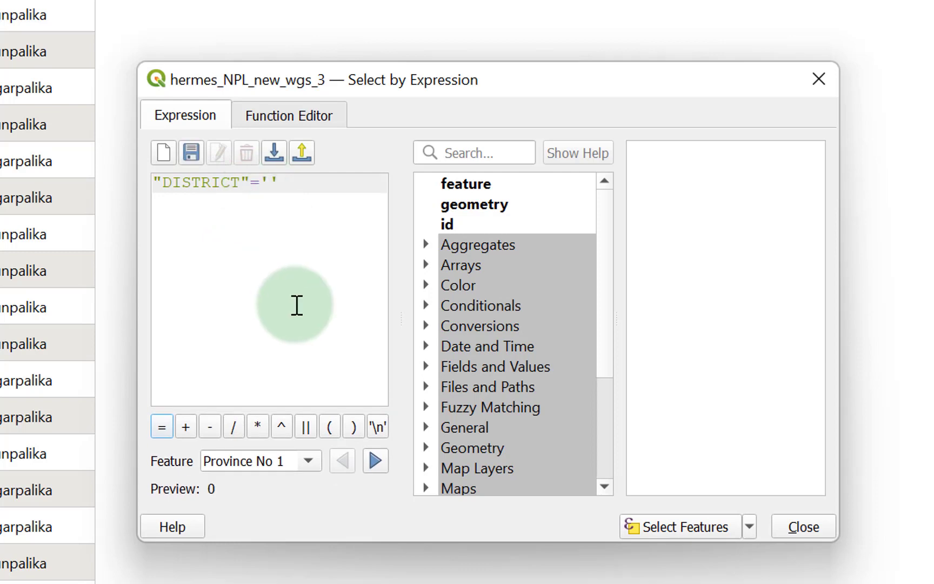
type("Kabhrepalanchok")
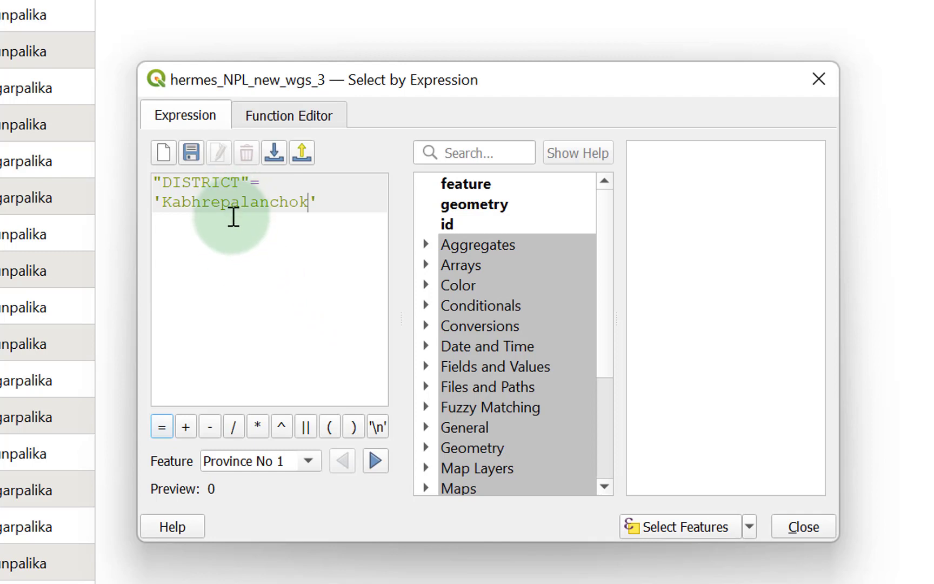
Select the features matching the expression and close the expression dialog and the attribute table.
left_click(652, 528)
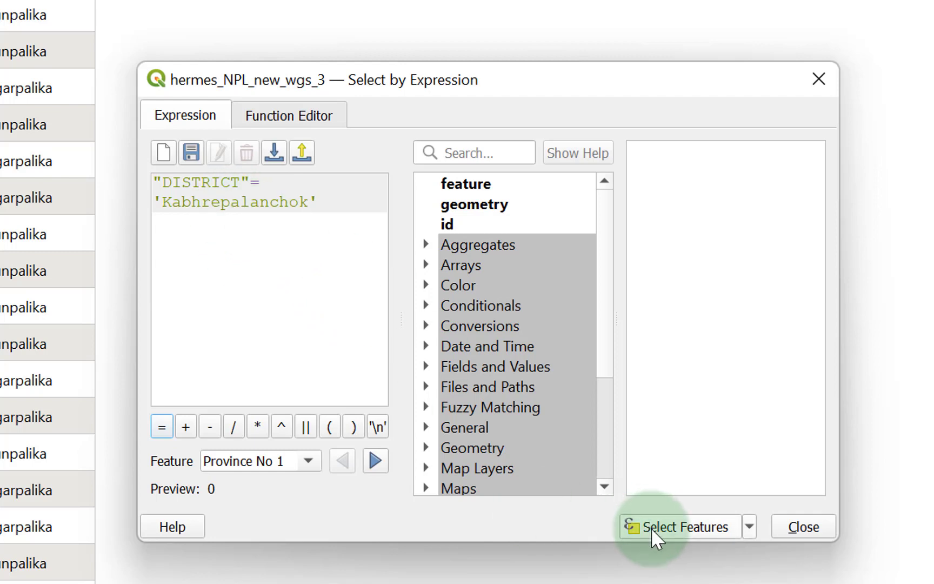
left_click(821, 32)
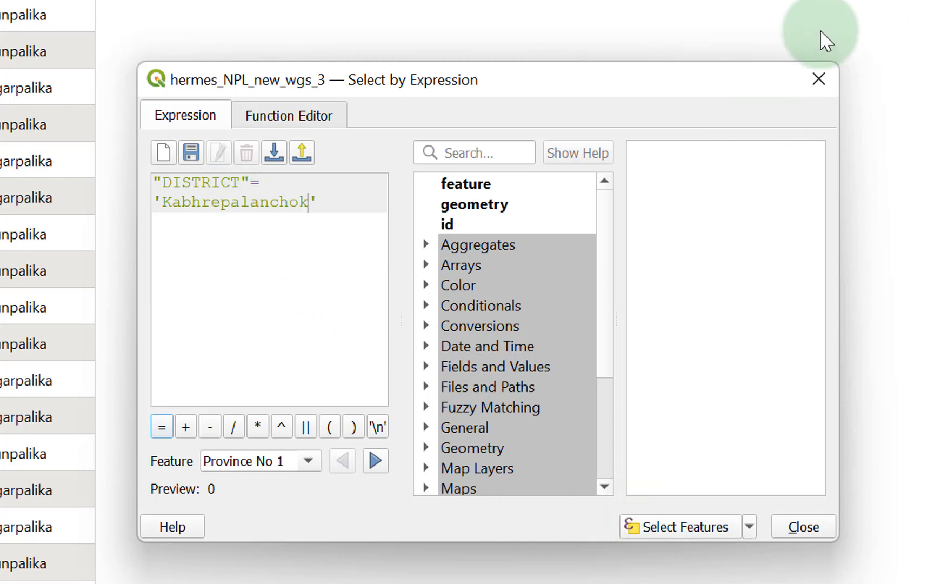
left_click(818, 81)
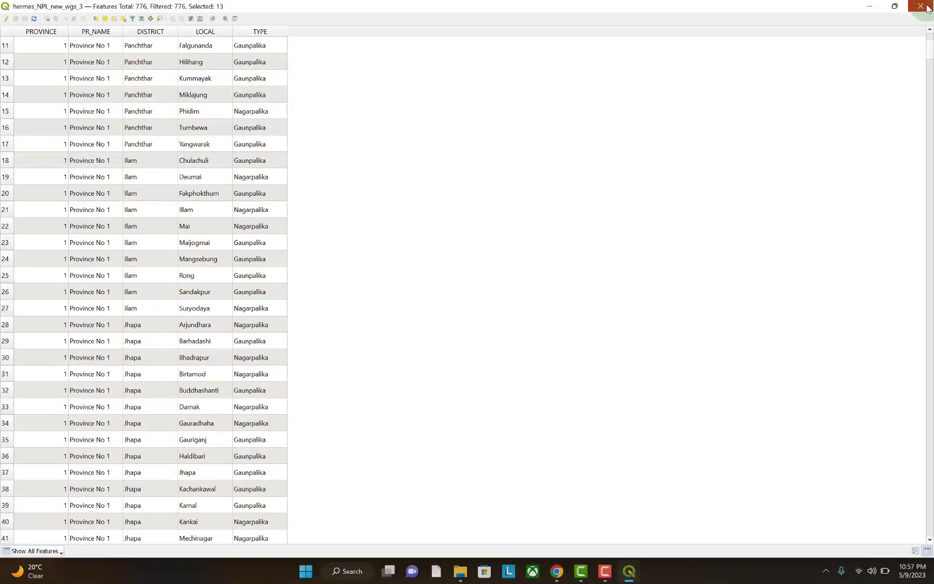
left_click(927, 6)
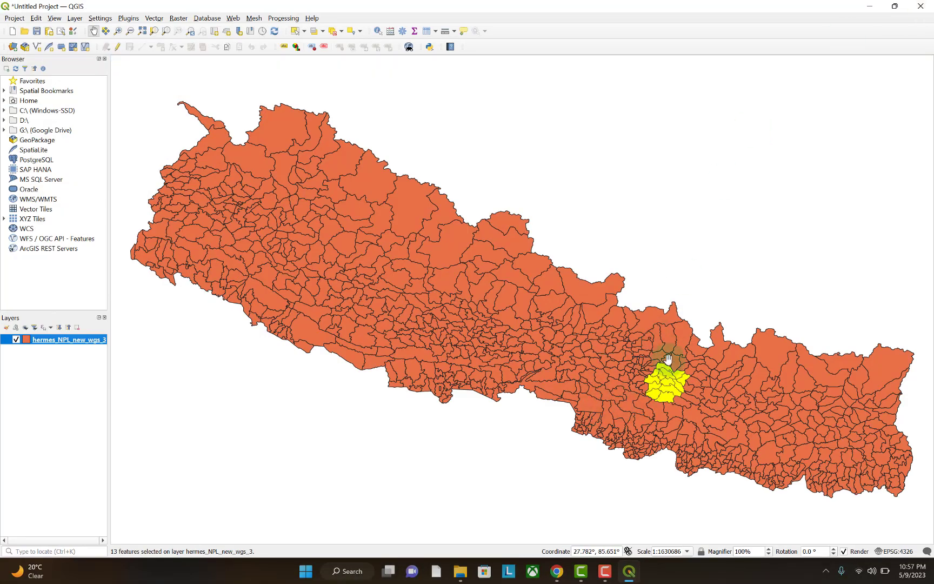
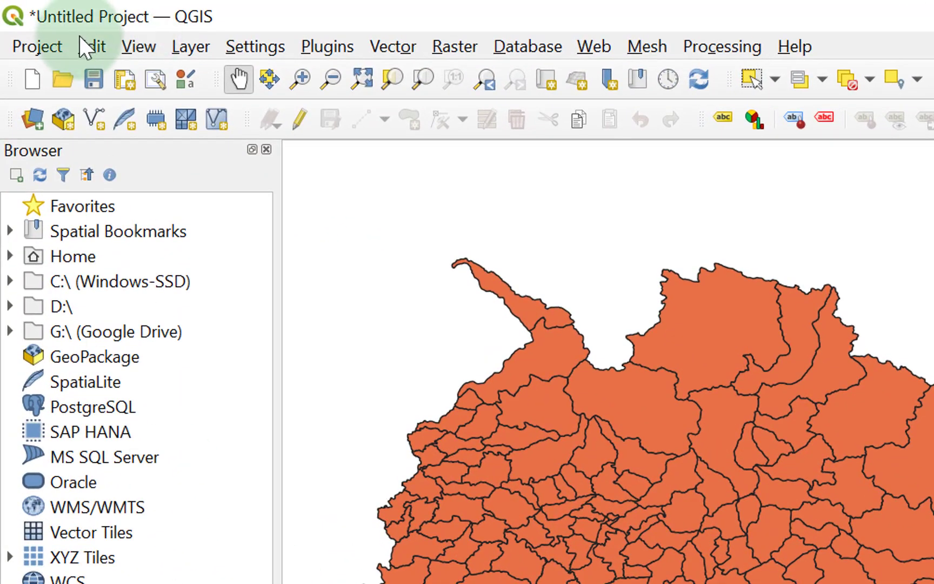
Copy the selected Kabhrepalanchok features and start pasting them as a new vector layer.
left_click(82, 42)
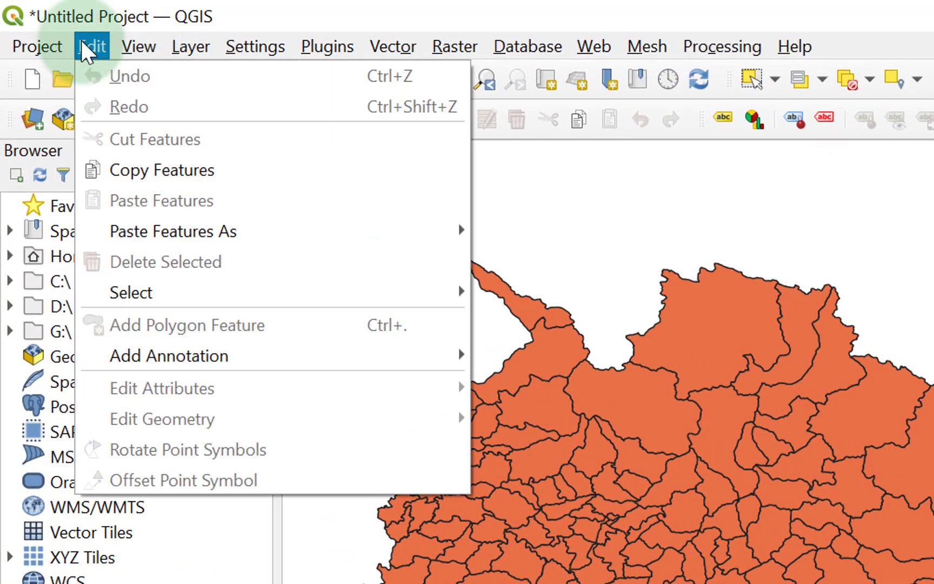
left_click(183, 176)
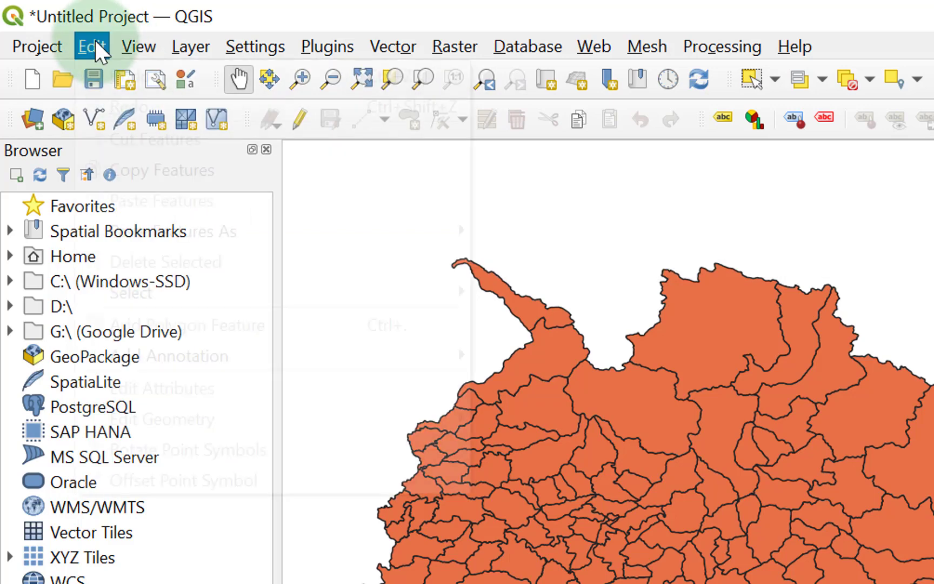
left_click(92, 43)
mouse_move(178, 233)
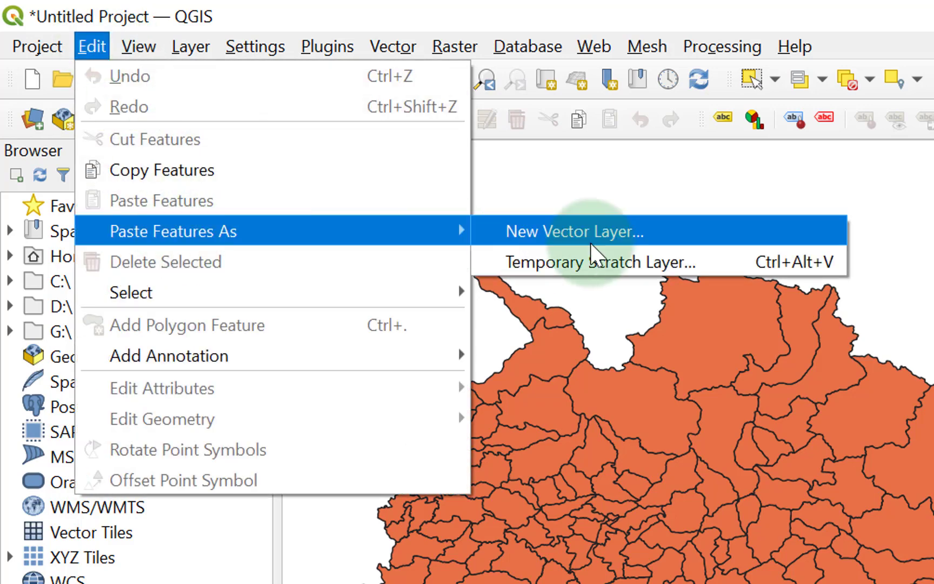
left_click(562, 231)
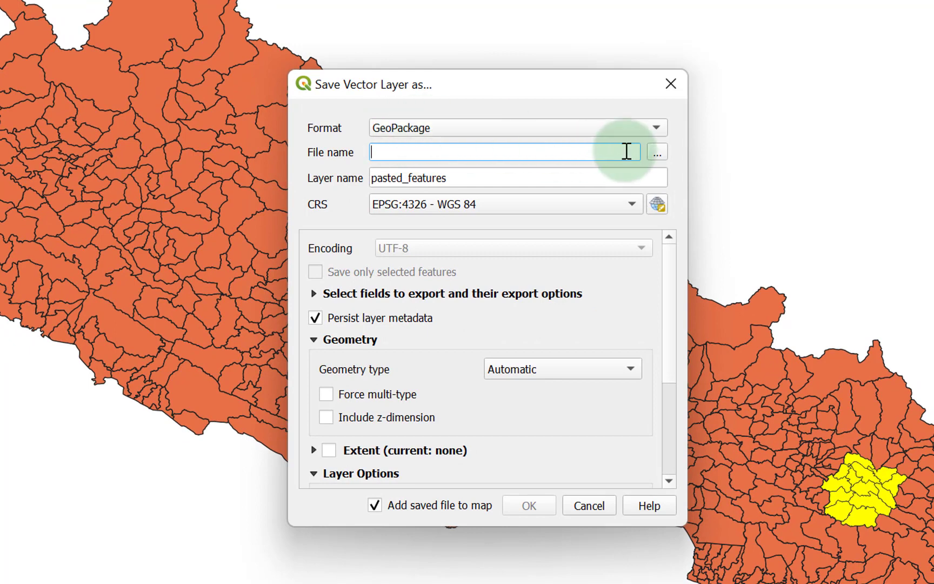
Create a folder named Kabhre inside D:\QGIS tutorial for the output file.
left_click(656, 154)
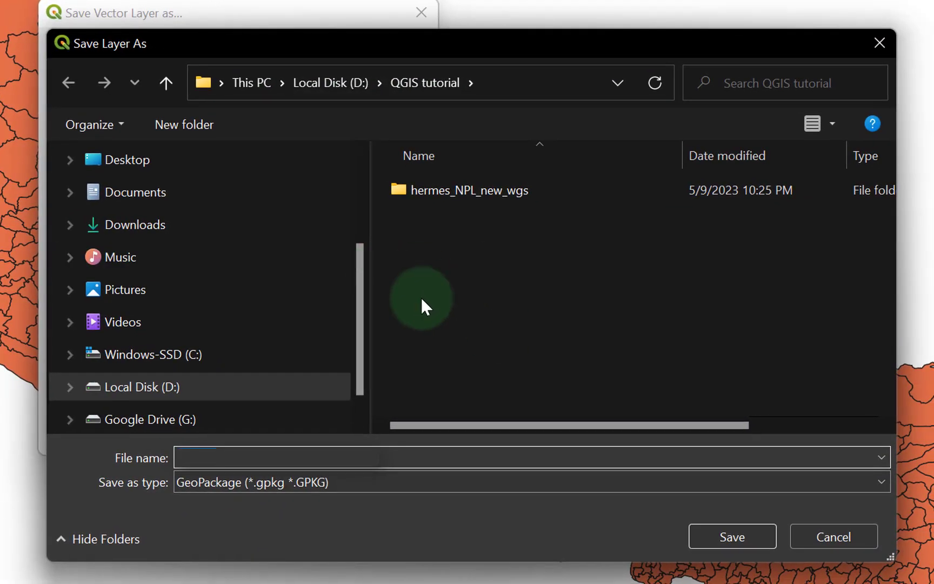
right_click(468, 234)
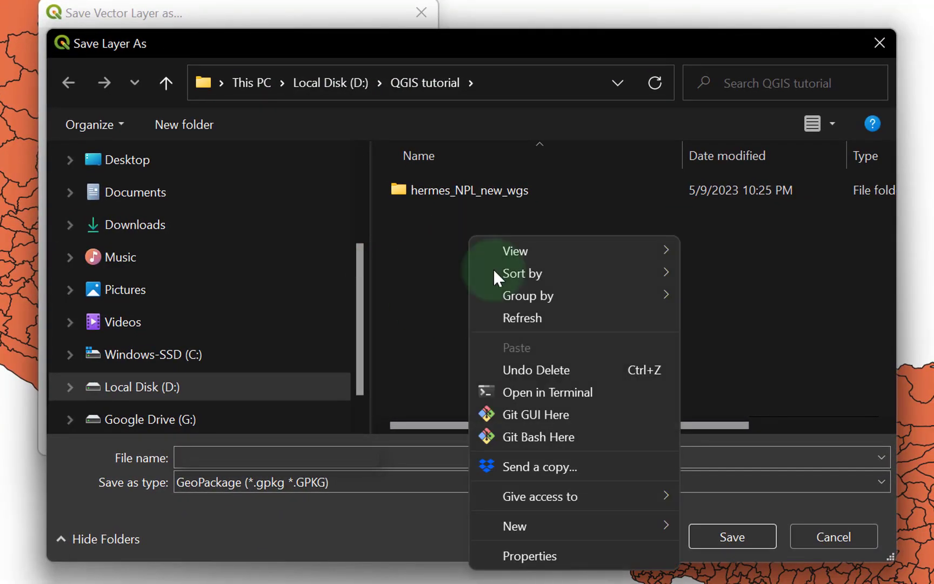
mouse_move(576, 528)
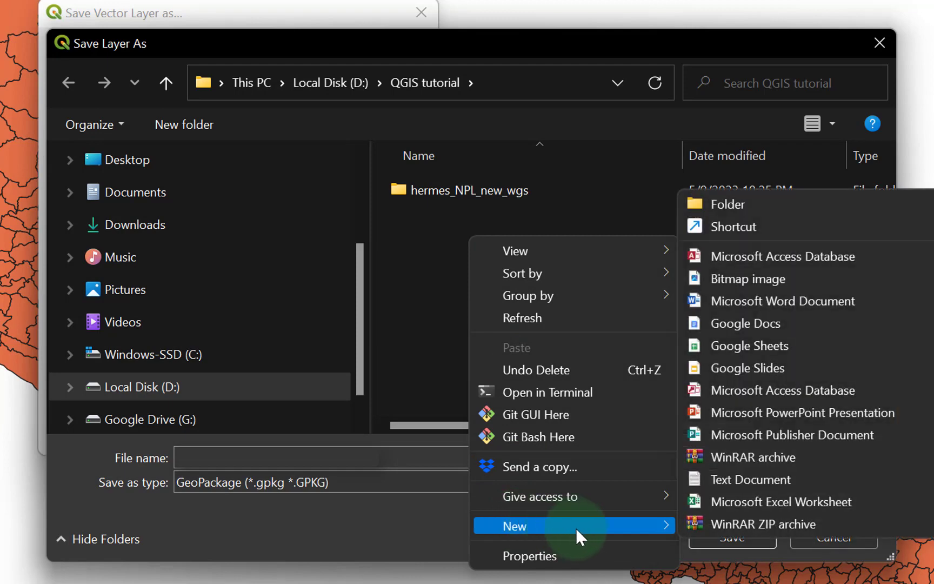
left_click(764, 205)
type("Kabhre")
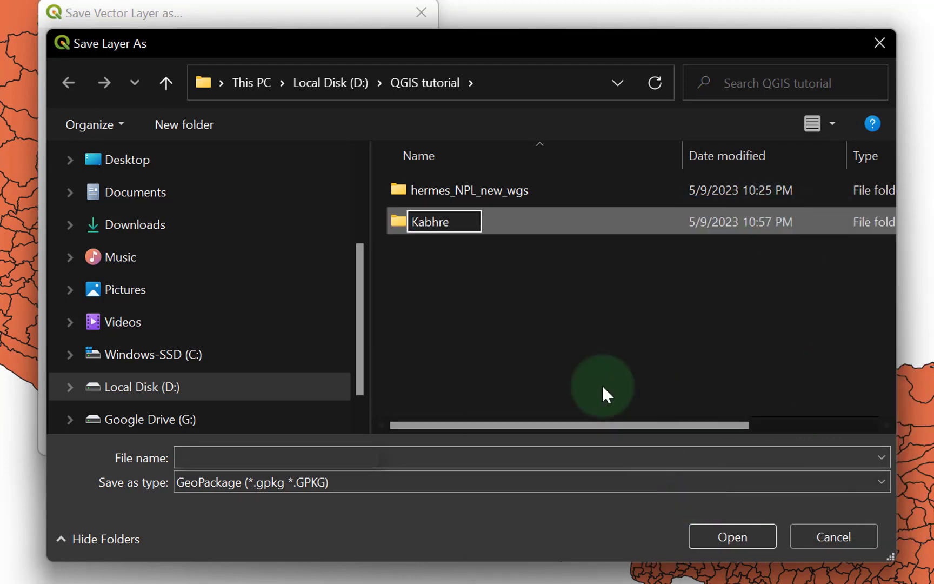
left_click(595, 378)
Save the pasted features in the Kabhre folder as the GeoPackage kabhre.gpkg and add it to the map.
double_click(442, 219)
type("kabhre")
double_click(284, 455)
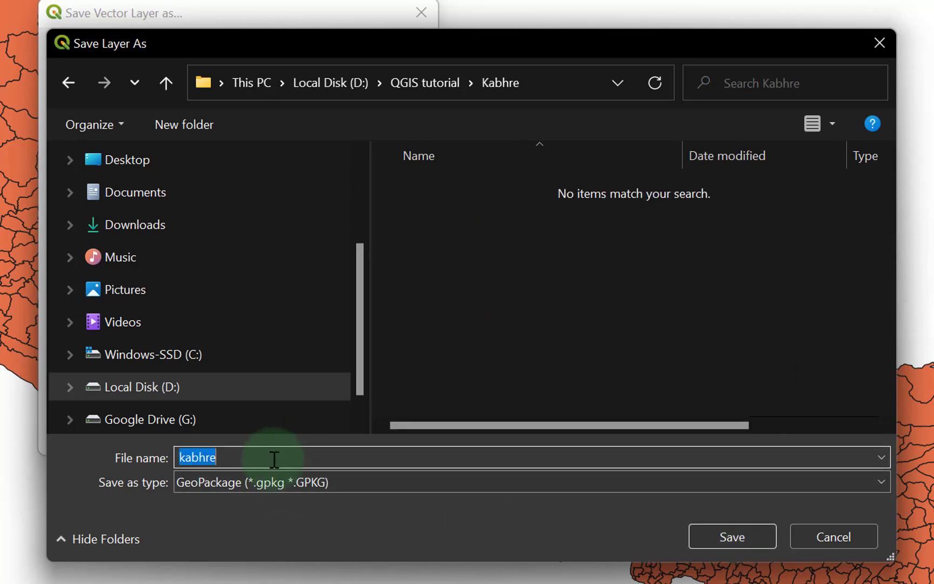
left_click(760, 535)
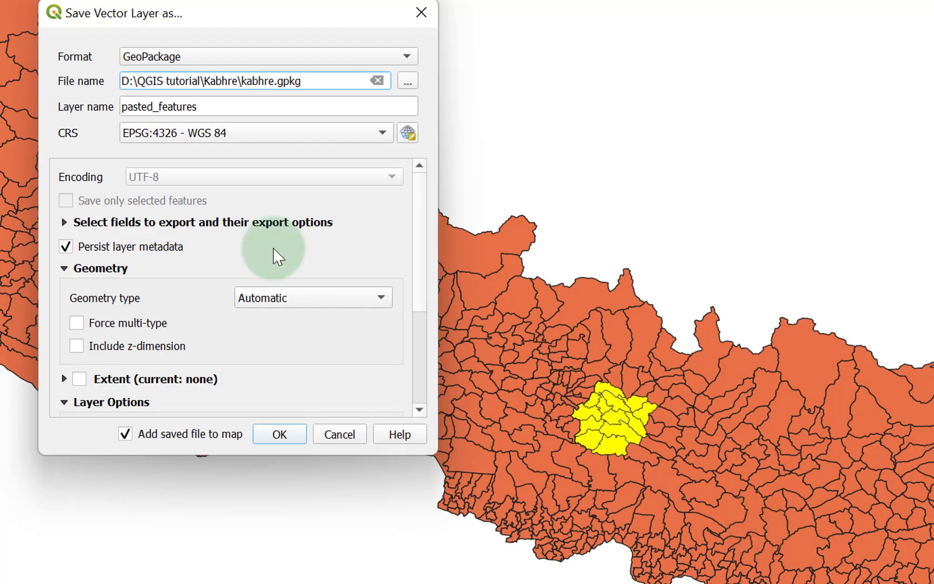
left_click(291, 437)
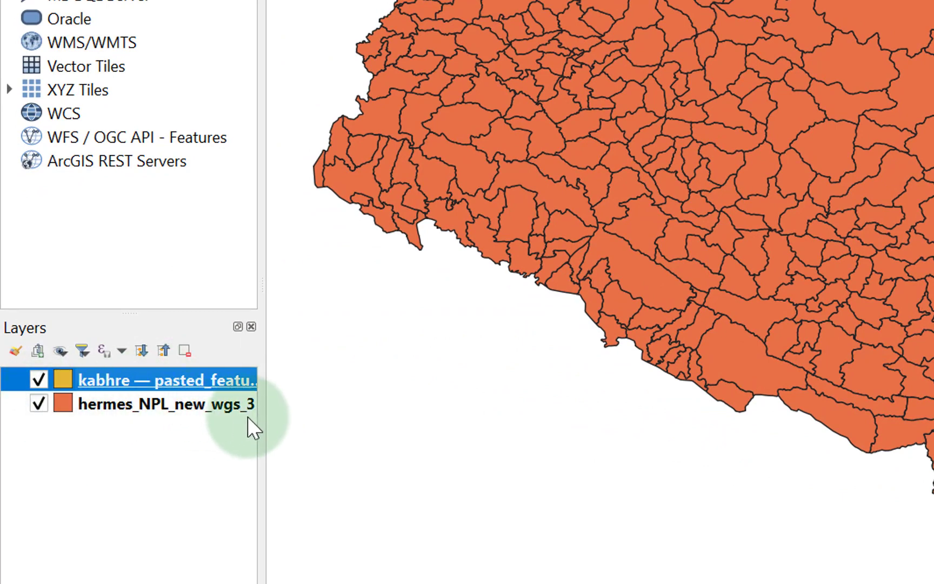
Hide the hermes_NPL_new_wgs_3 layer and zoom the map to the extent of the kabhre — pasted_features layer.
left_click_drag(263, 421, 435, 408)
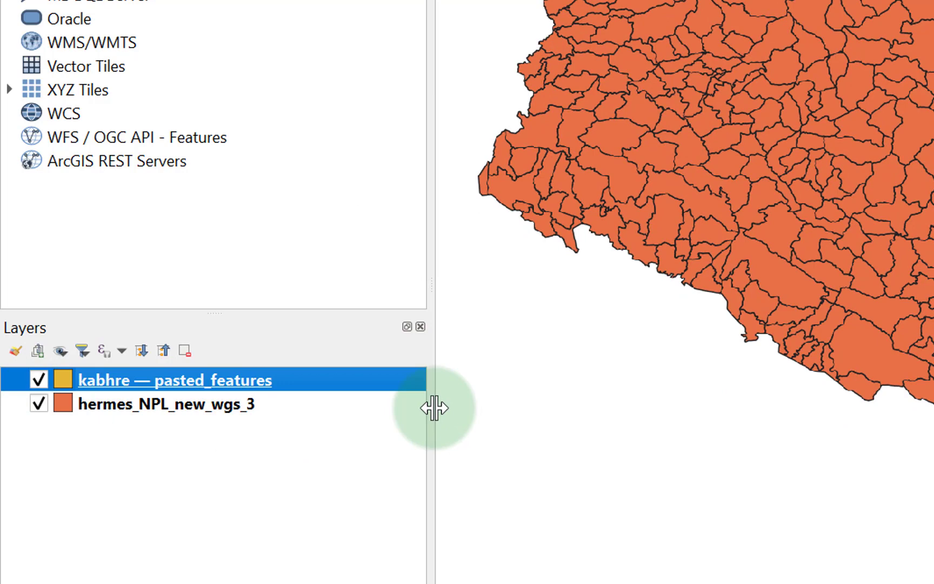
left_click(37, 405)
left_click_drag(728, 371, 648, 334)
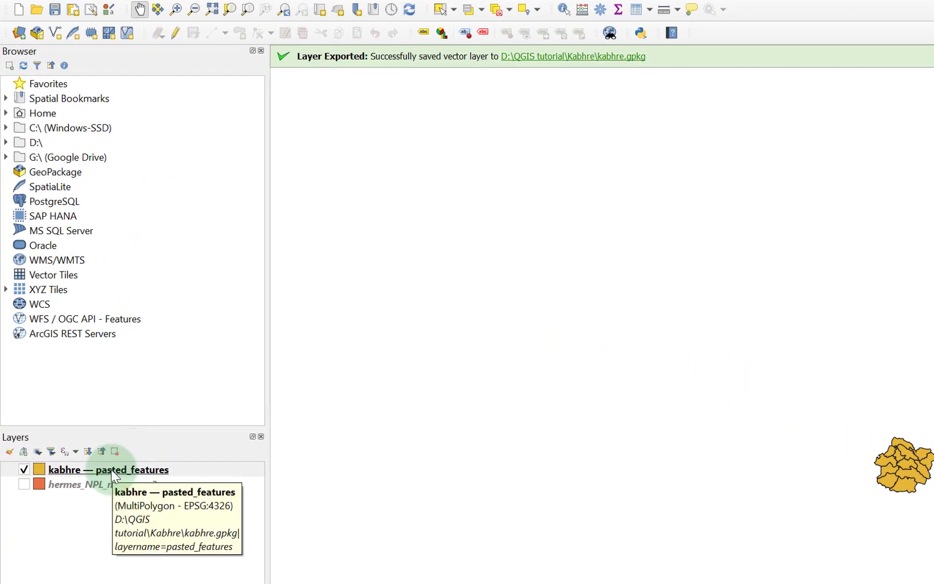
right_click(113, 474)
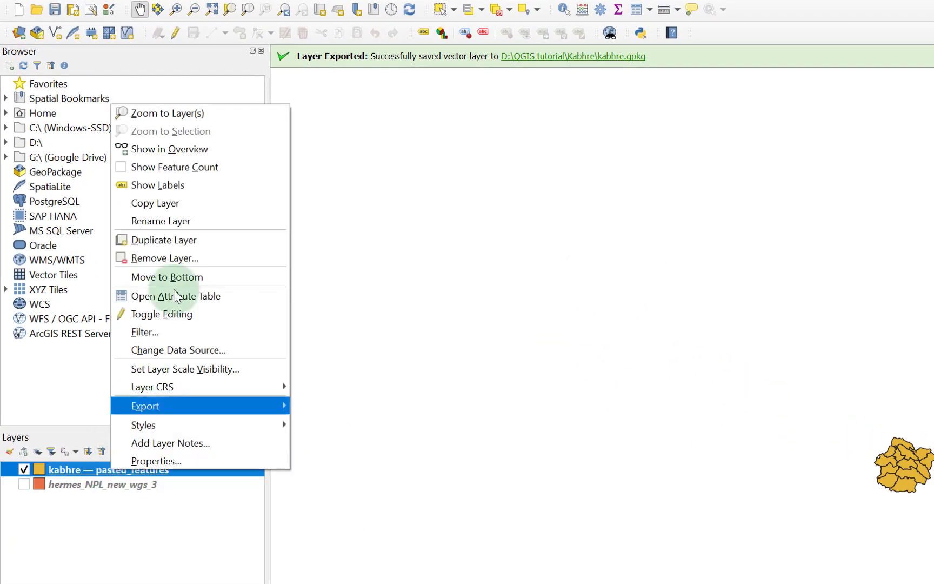
left_click(169, 114)
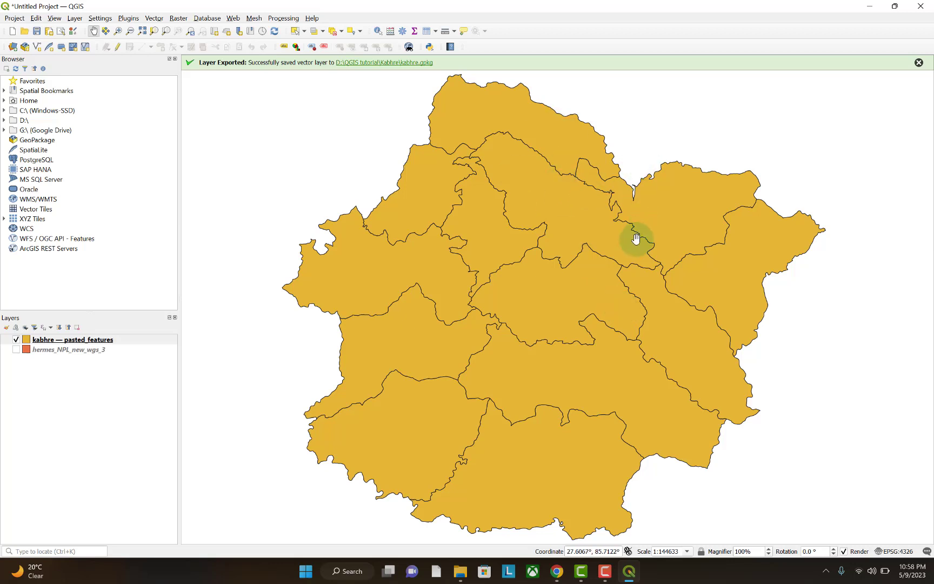
left_click_drag(713, 116, 715, 109)
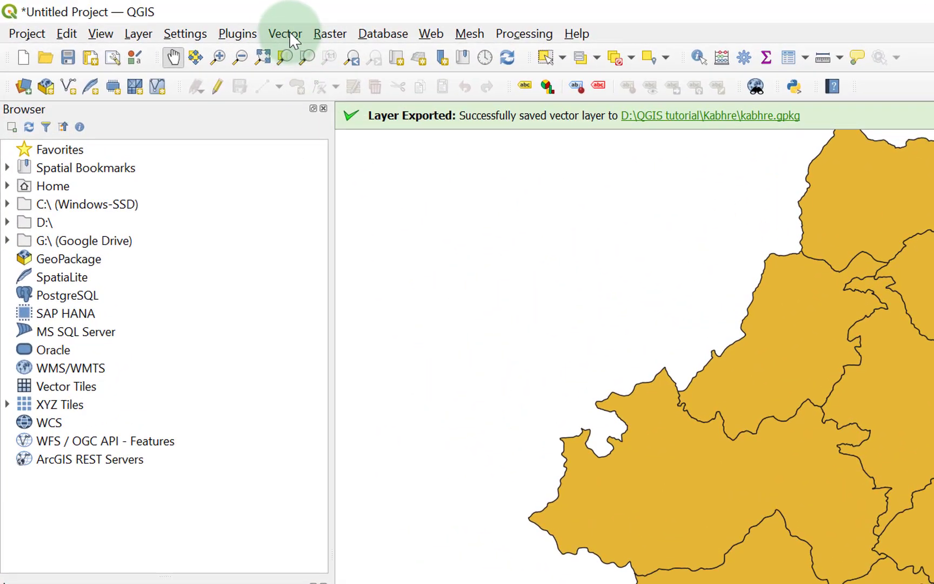
Start Split Vector Layer on the kabhre — pasted_features layer with LOCAL as the unique ID field.
left_click(289, 31)
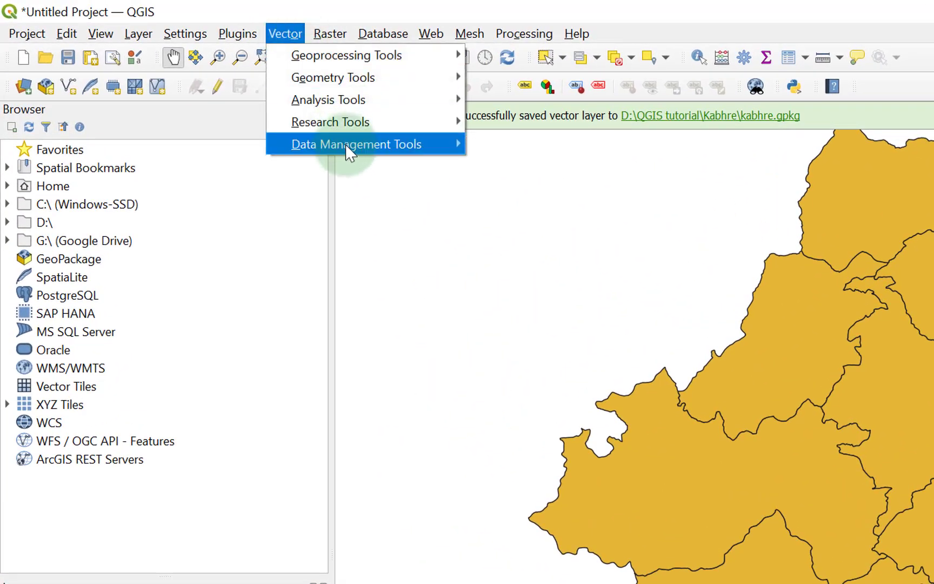
mouse_move(346, 147)
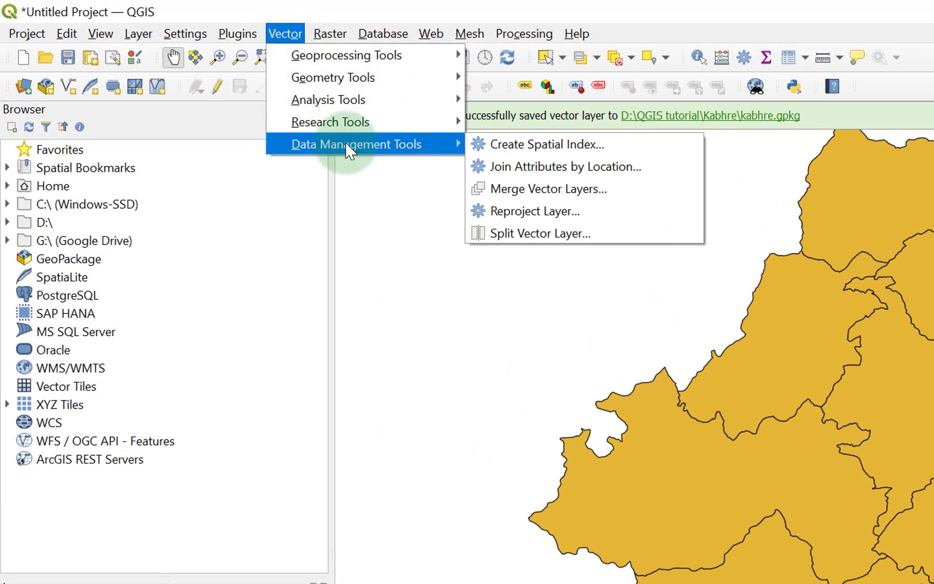
left_click(538, 233)
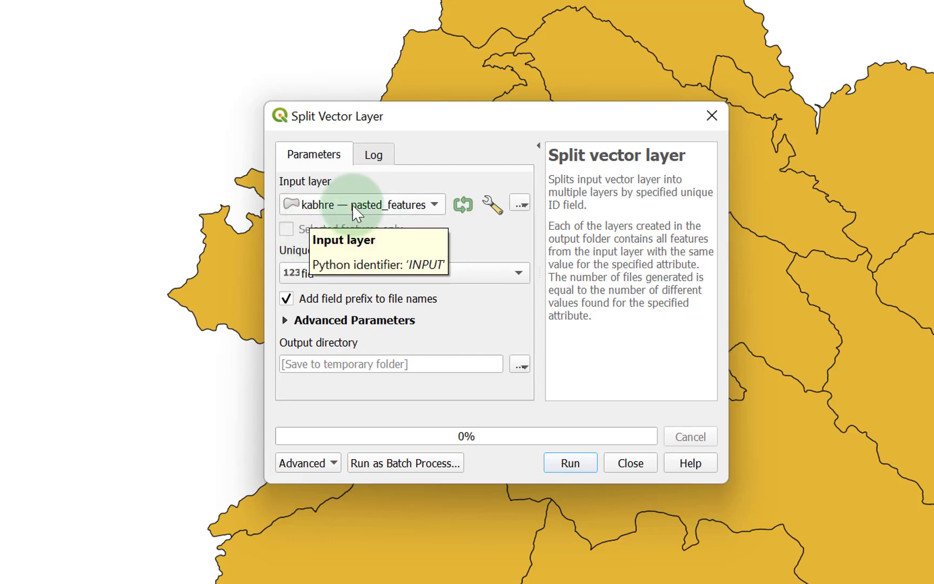
left_click(394, 277)
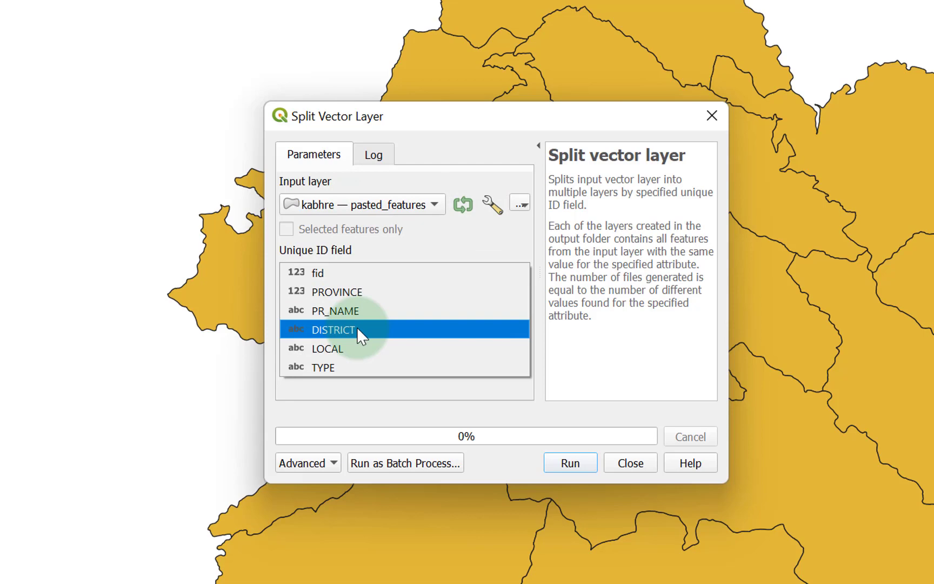
left_click(305, 349)
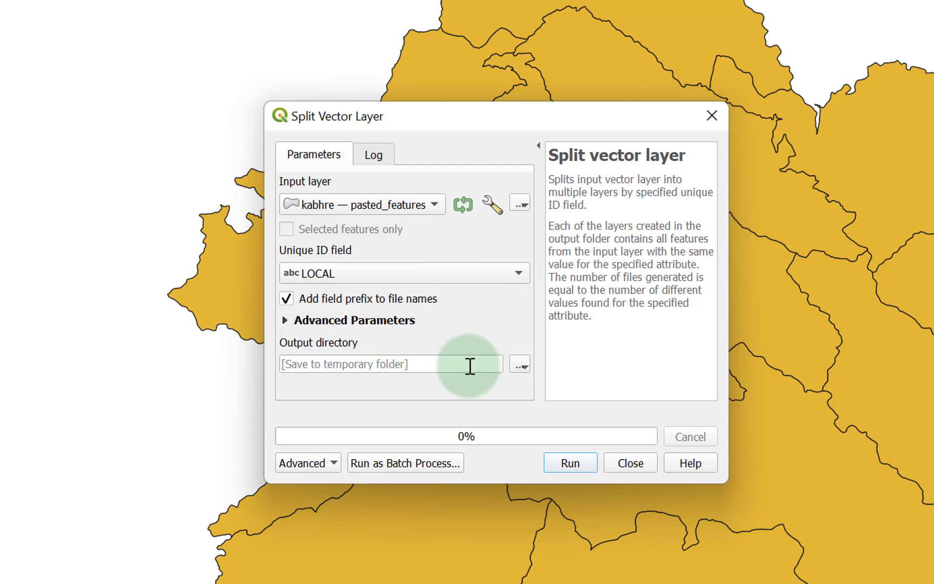
Set the output directory to D:\QGIS tutorial and run the split.
left_click(520, 366)
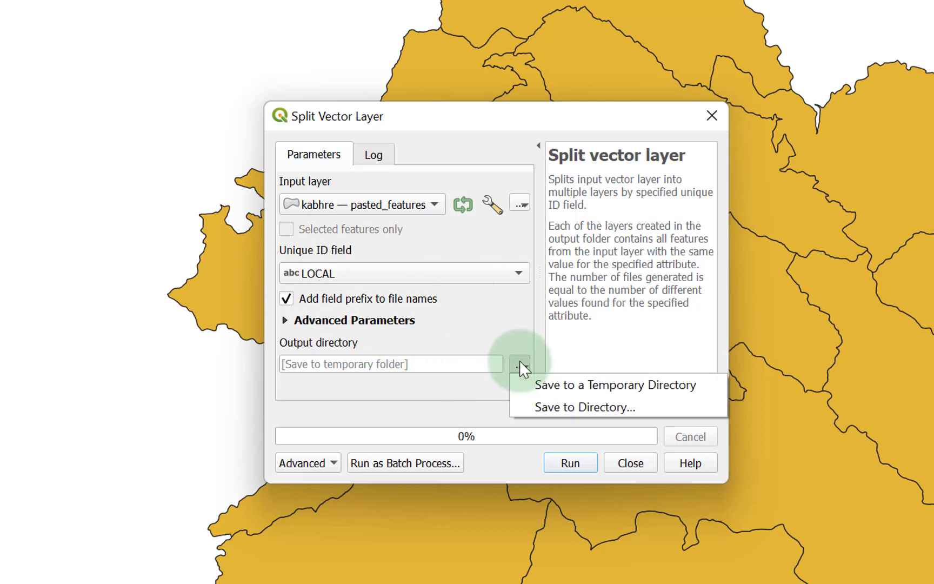
left_click(548, 406)
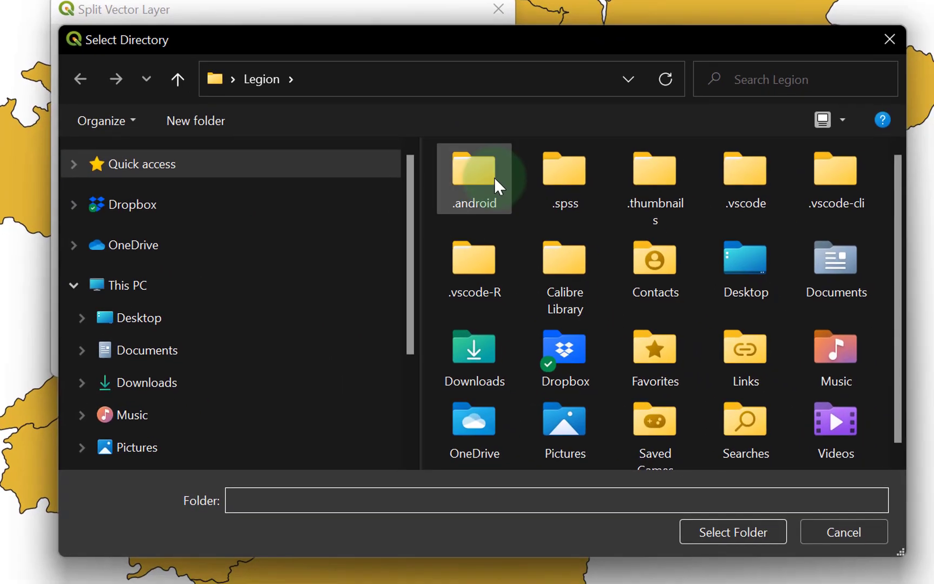
scroll(143, 388, "down", 2)
left_click(154, 427)
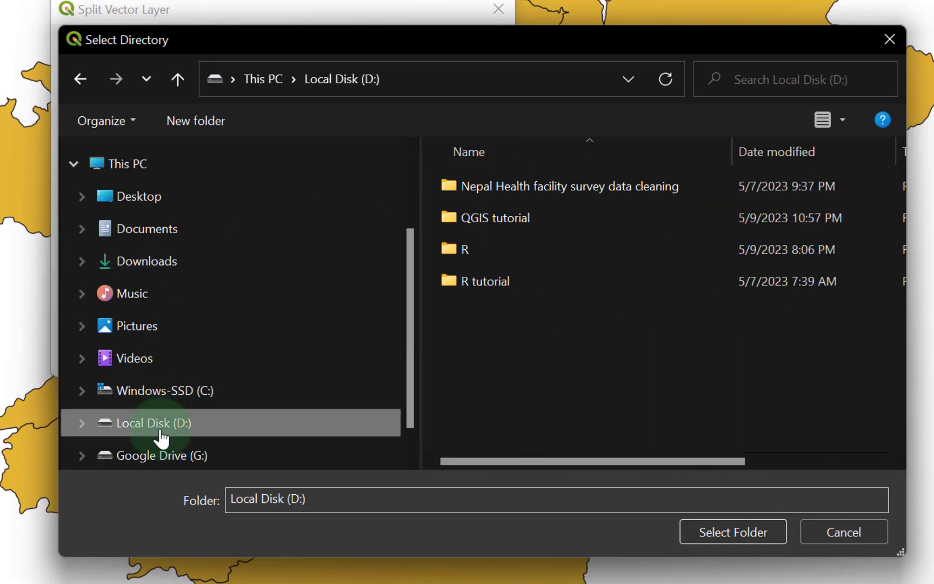
double_click(474, 222)
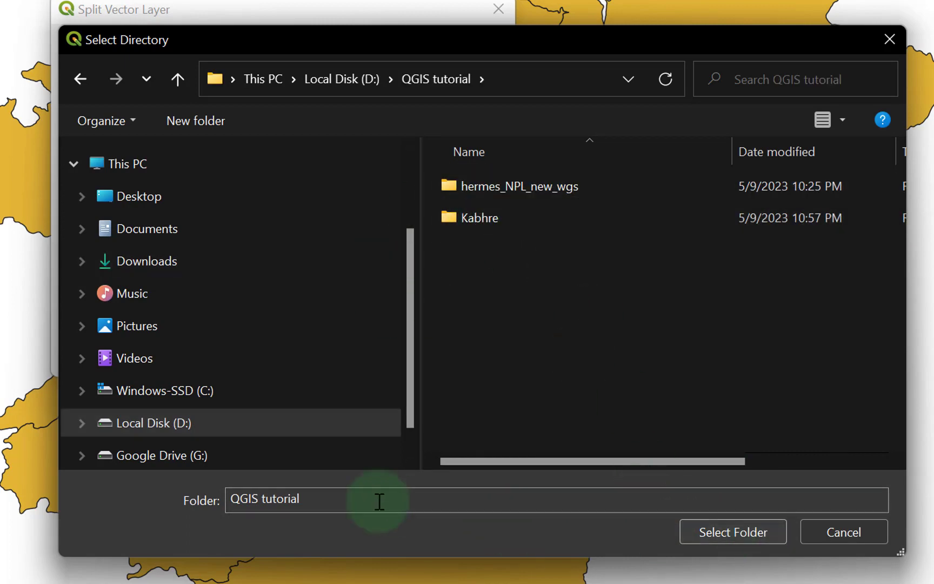
left_click(741, 534)
left_click(157, 264)
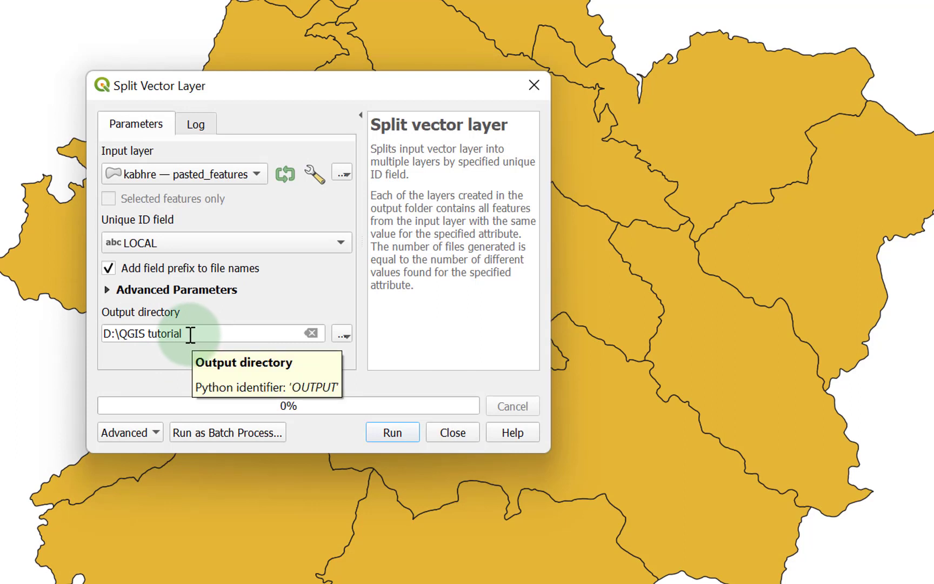
left_click(390, 433)
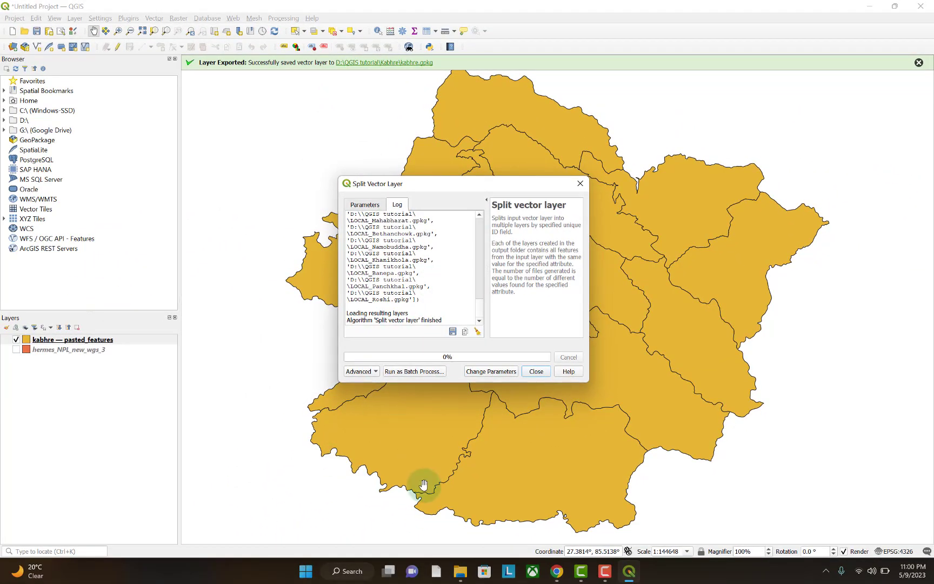
Load all the split LOCAL_*.gpkg files from the D:\QGIS tutorial folder into the project as layers.
left_click(461, 571)
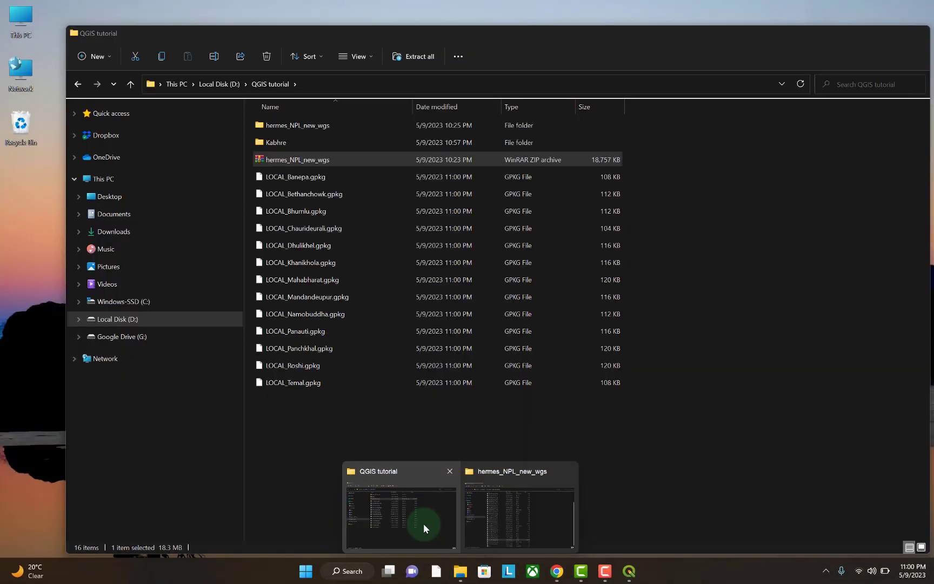
left_click(423, 524)
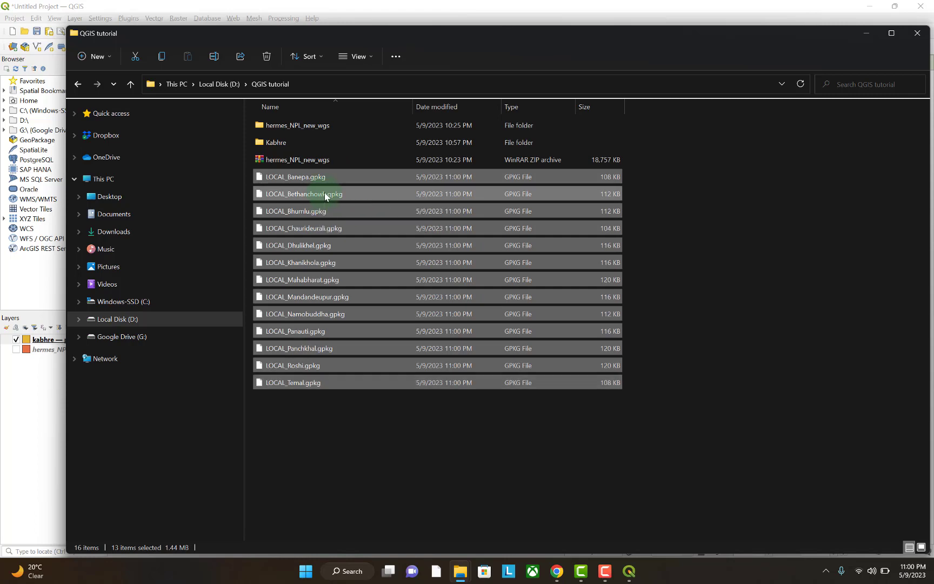
left_click(629, 571)
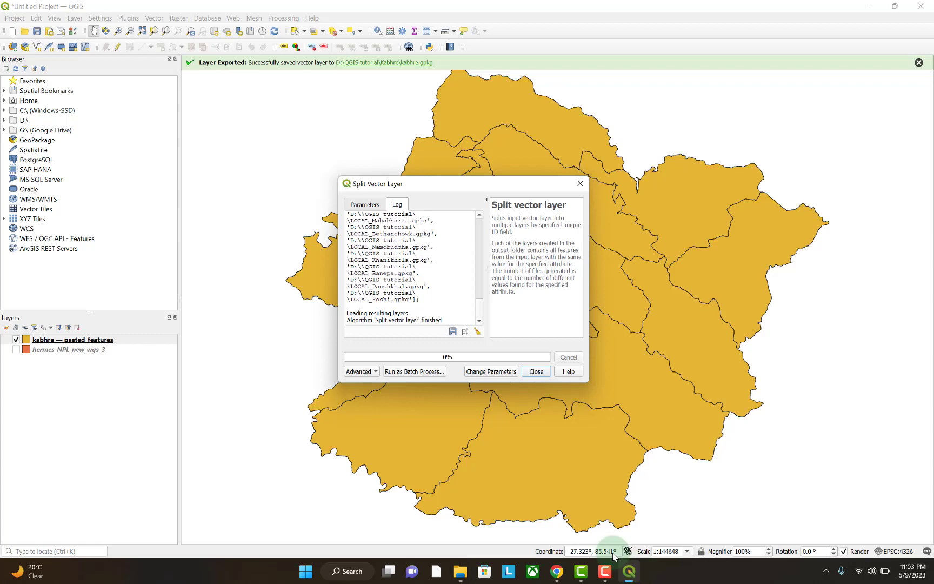
left_click(536, 372)
left_click_drag(607, 3, 706, 78)
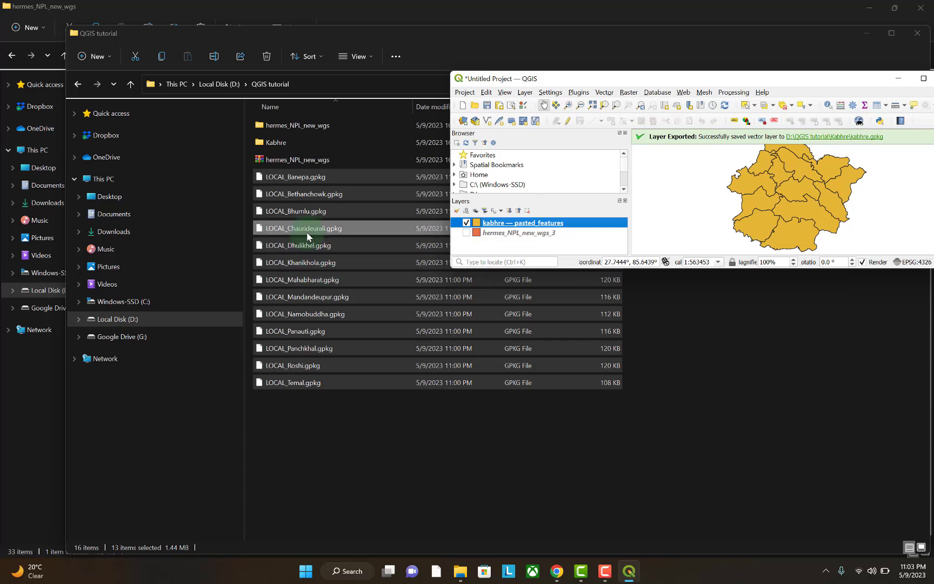
left_click_drag(306, 231, 778, 199)
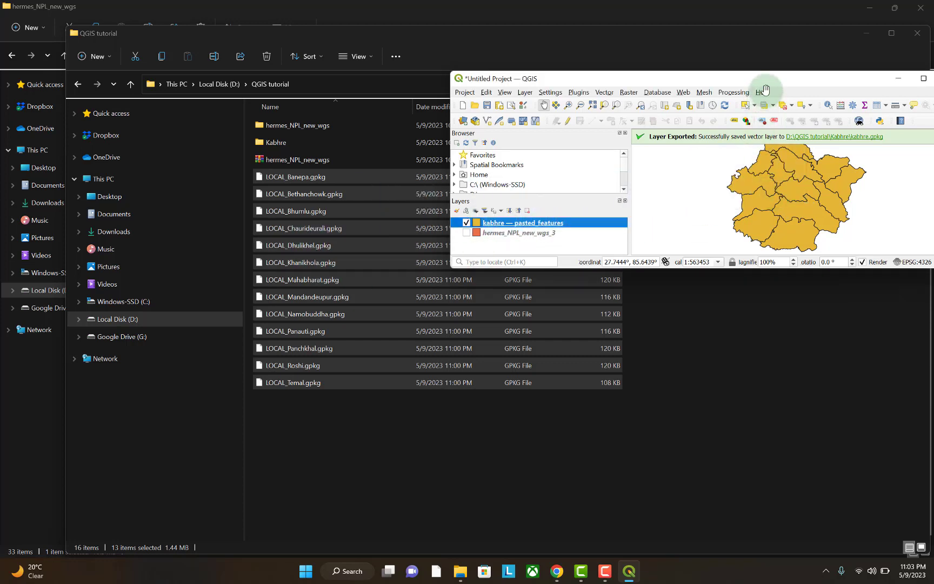
key("super+Up")
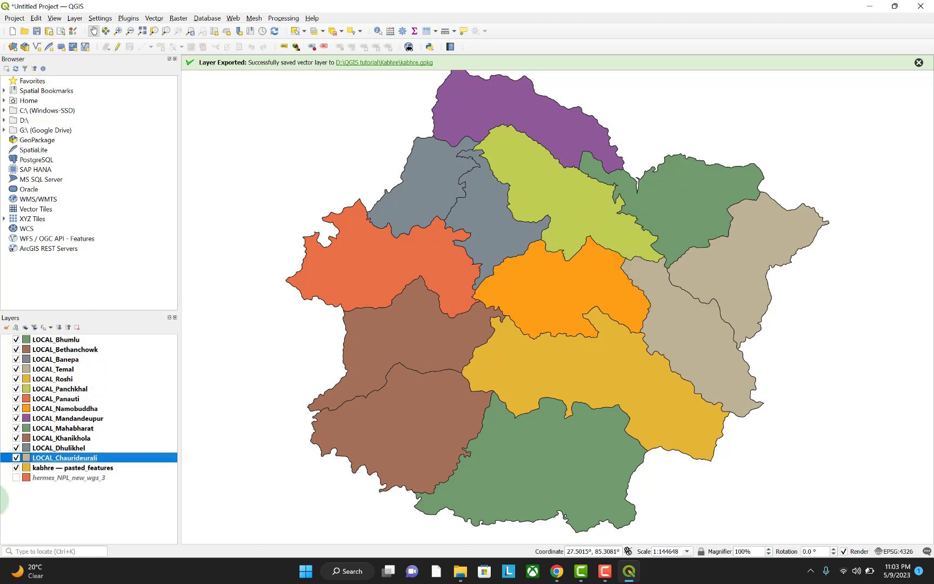
Hide the LOCAL_Bethanchowk, LOCAL_Banepa and kabhre — pasted_features layers.
left_click(60, 448)
left_click(58, 409)
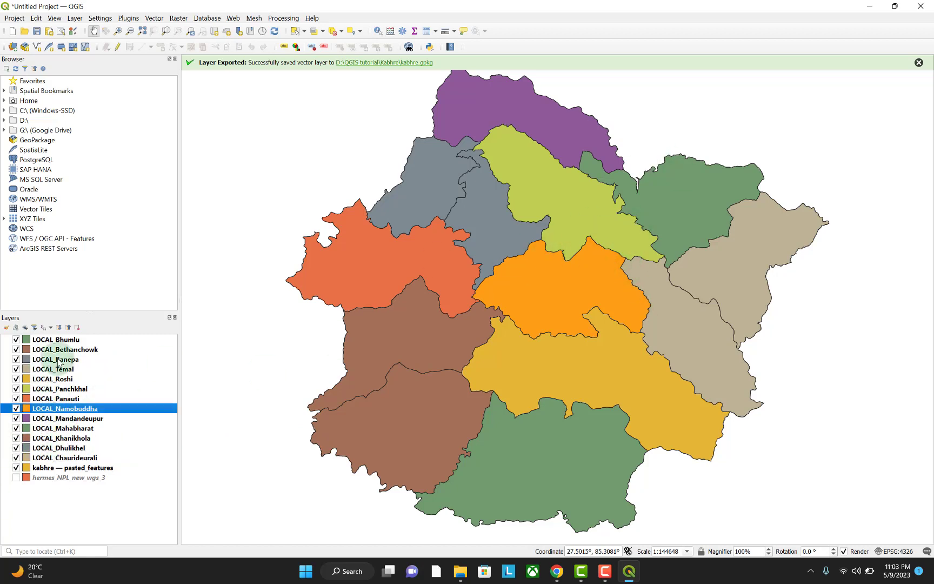
left_click(60, 359)
left_click(16, 350)
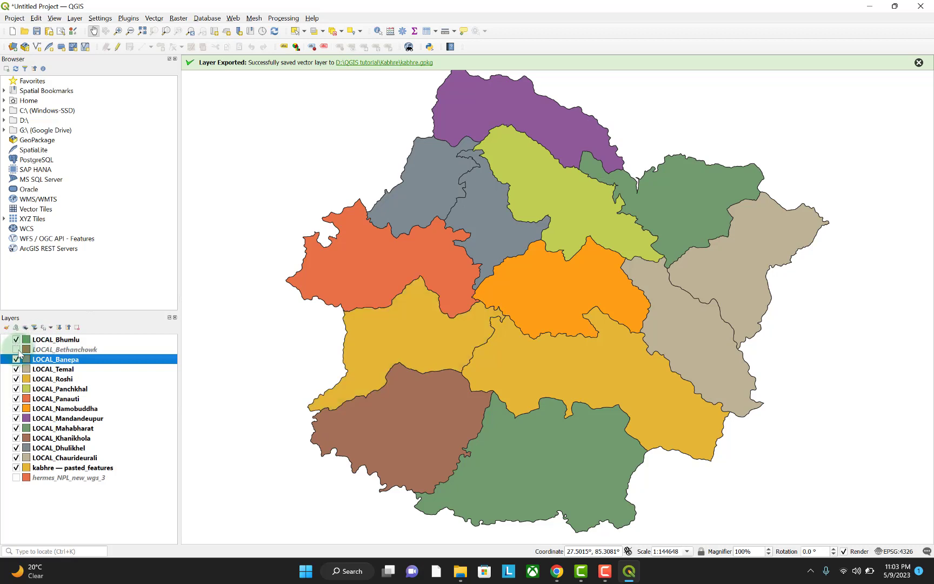
left_click(16, 359)
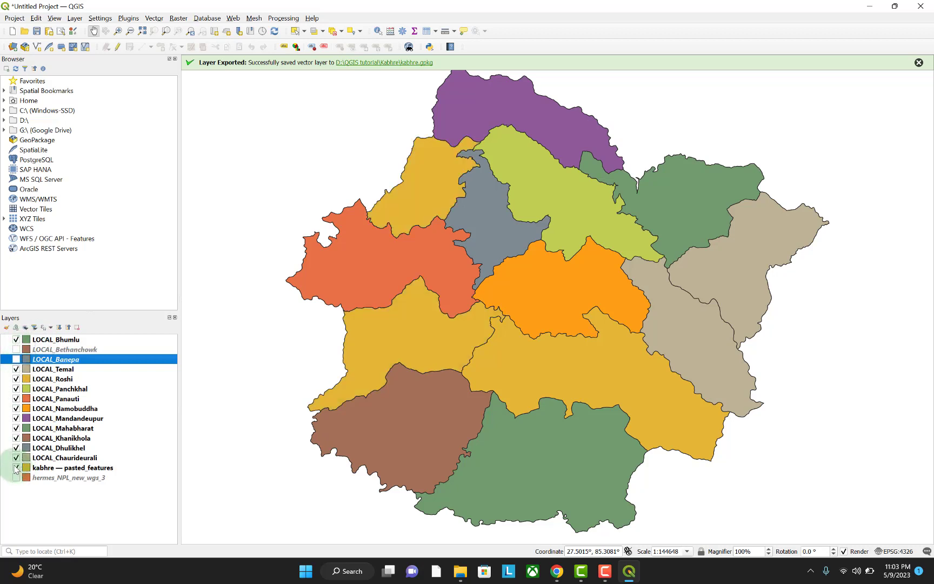
left_click(16, 468)
Hide the LOCAL_Temal, LOCAL_Roshi, LOCAL_Panchkhal, LOCAL_Panauti, LOCAL_Namobuddha and LOCAL_Mandandeupur layers.
left_click(16, 370)
left_click(16, 379)
left_click(16, 388)
left_click(16, 398)
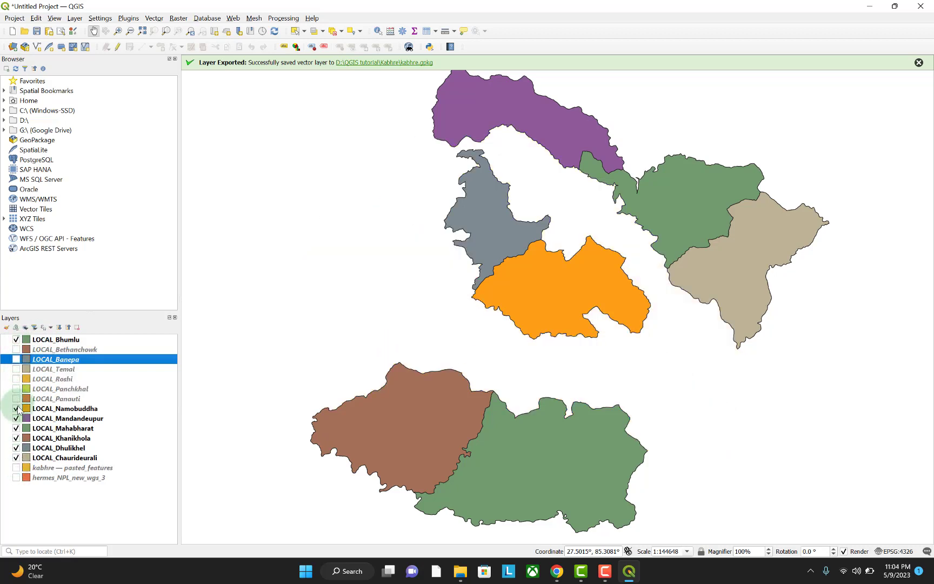
left_click(17, 409)
left_click(16, 419)
Turn the hidden LOCAL layers back on, beginning with LOCAL_Mandandeupur and LOCAL_Namobuddha.
left_click(17, 428)
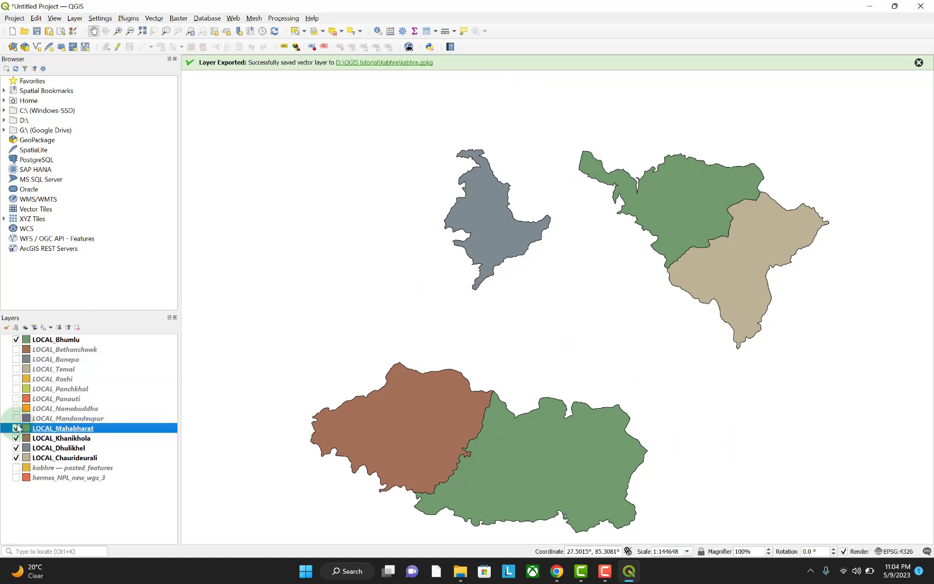
left_click(17, 418)
left_click(16, 409)
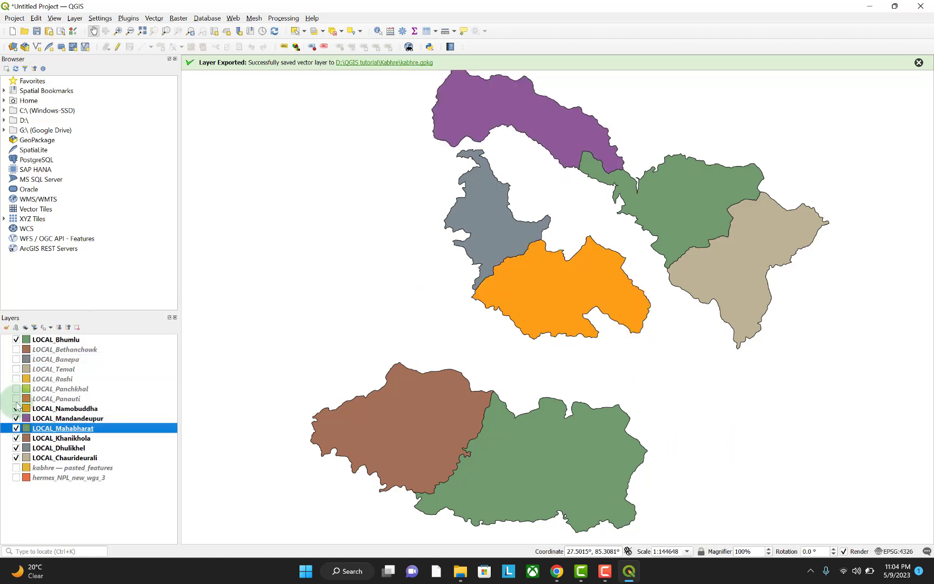
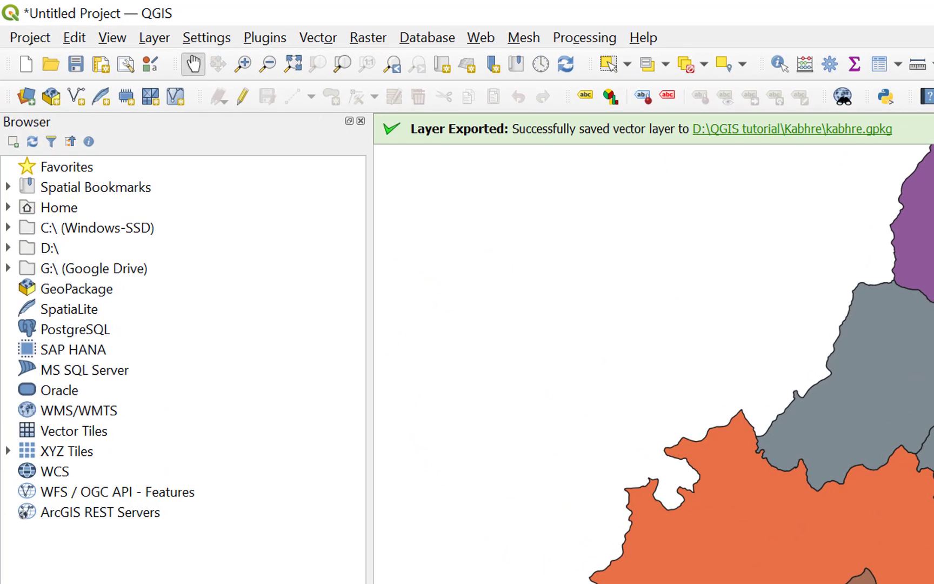
Start Merge Vector Layers, open its input layer selection and widen the dialog to show the full layer names.
left_click(318, 43)
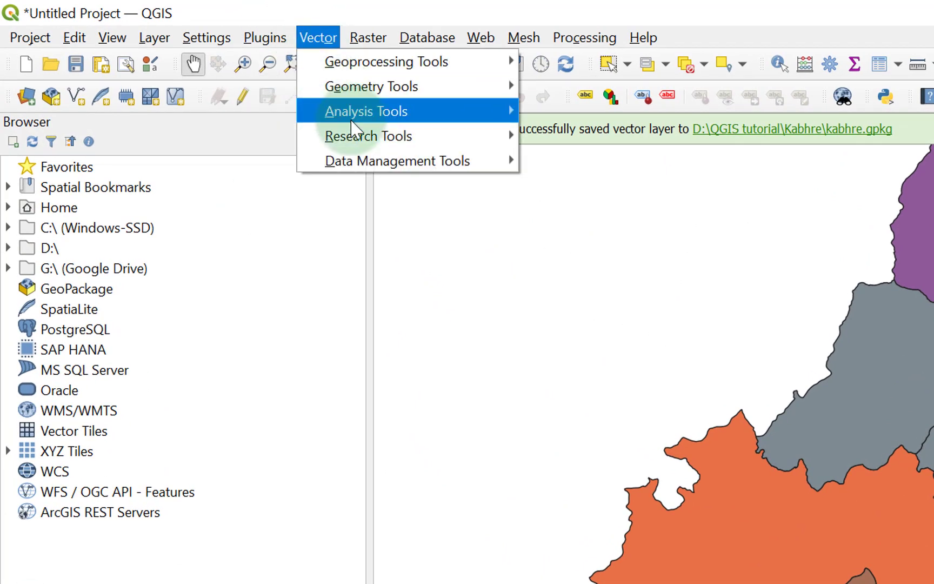
mouse_move(373, 166)
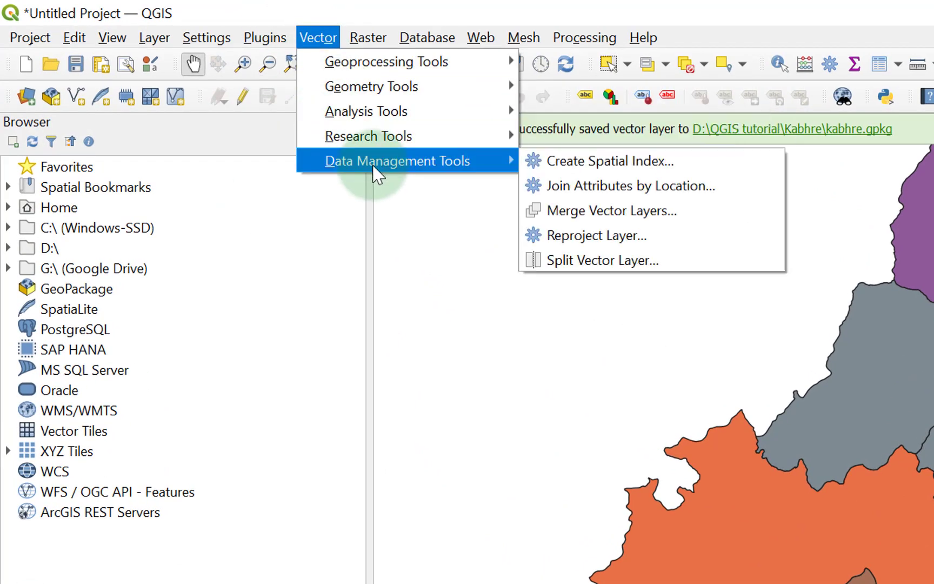
left_click(589, 216)
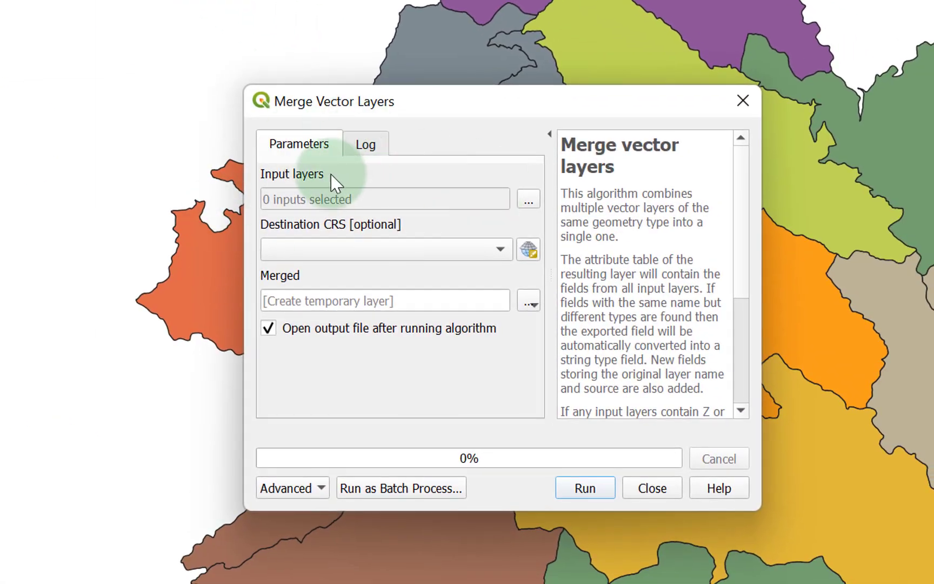
left_click(528, 201)
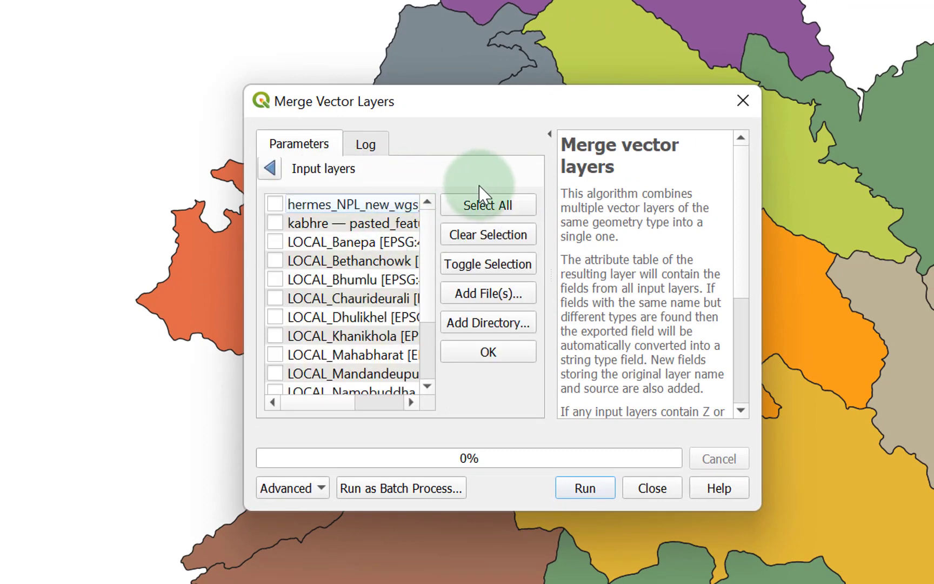
left_click_drag(243, 273, 3, 273)
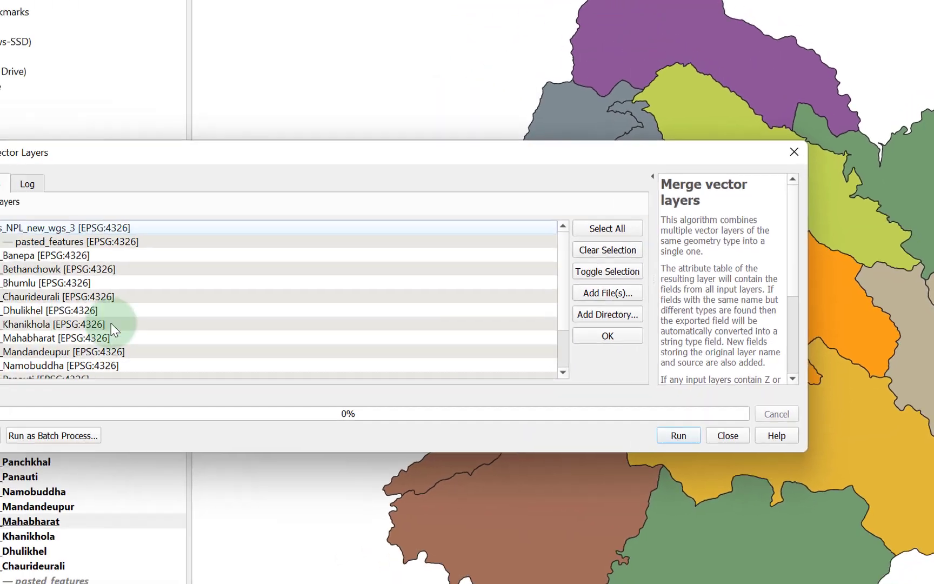
scroll(79, 296, "up", 2)
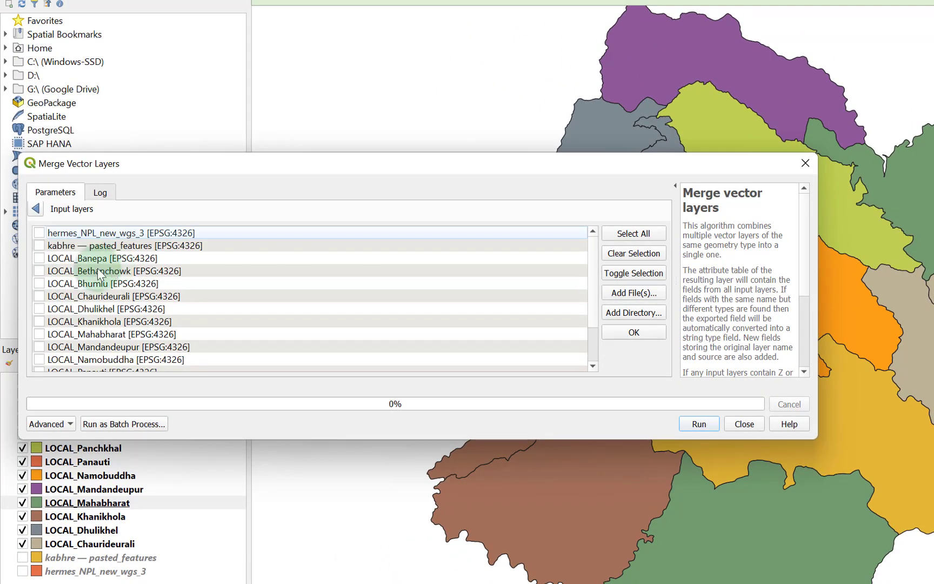
Try to mark all input layers from LOCAL_Banepa to LOCAL_Temal for the merge at once.
left_click(63, 257)
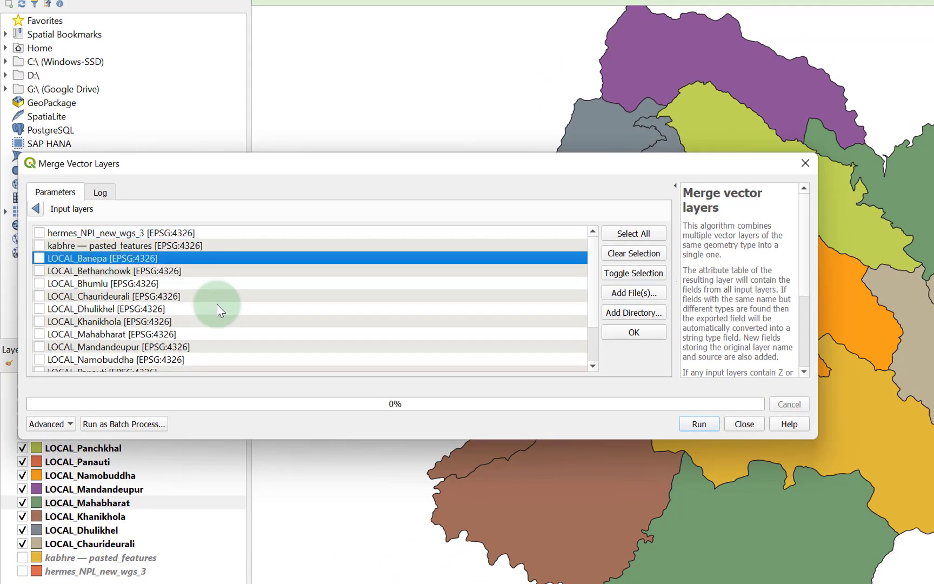
scroll(216, 304, "down", 2)
left_click(141, 360, "shift")
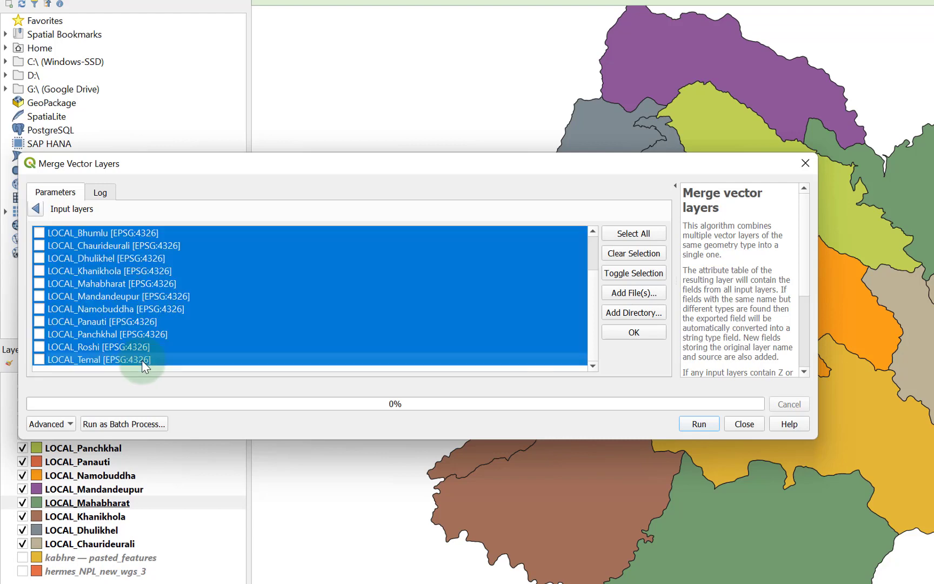
scroll(250, 297, "up", 2)
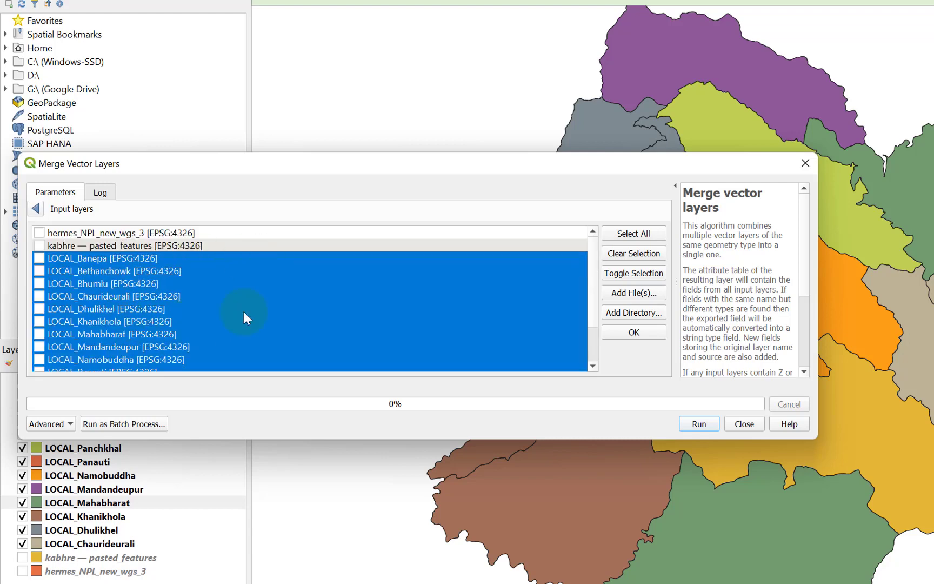
key("Return")
Mark every LOCAL layer from LOCAL_Banepa to LOCAL_Temal as a merge input and accept the selection.
left_click(39, 258)
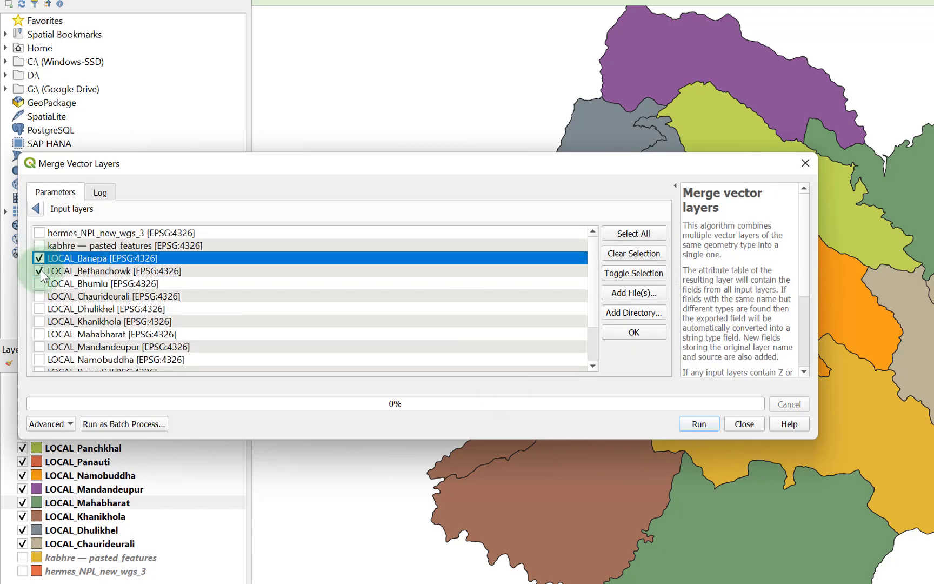
left_click(40, 283)
scroll(42, 304, "down", 2)
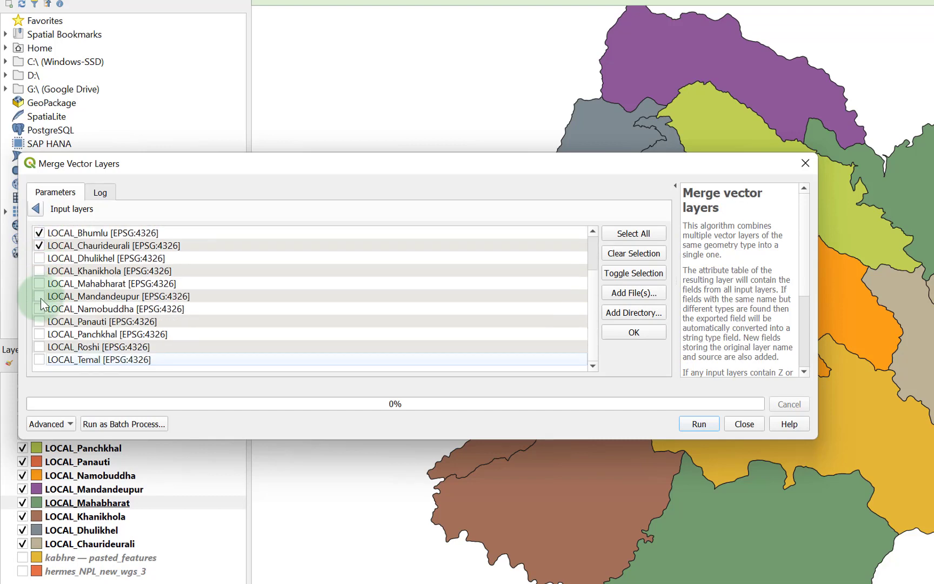
left_click(39, 258)
left_click(39, 271)
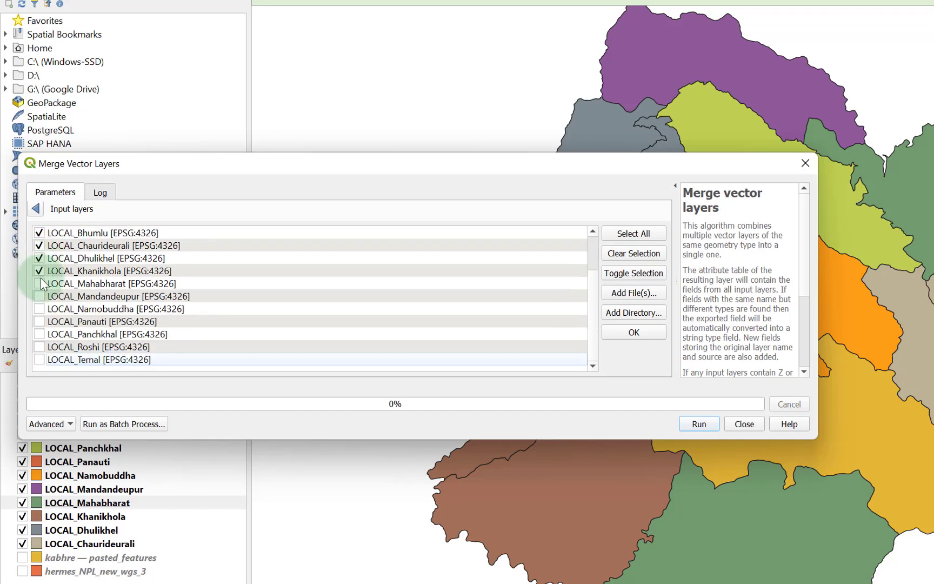
left_click(39, 283)
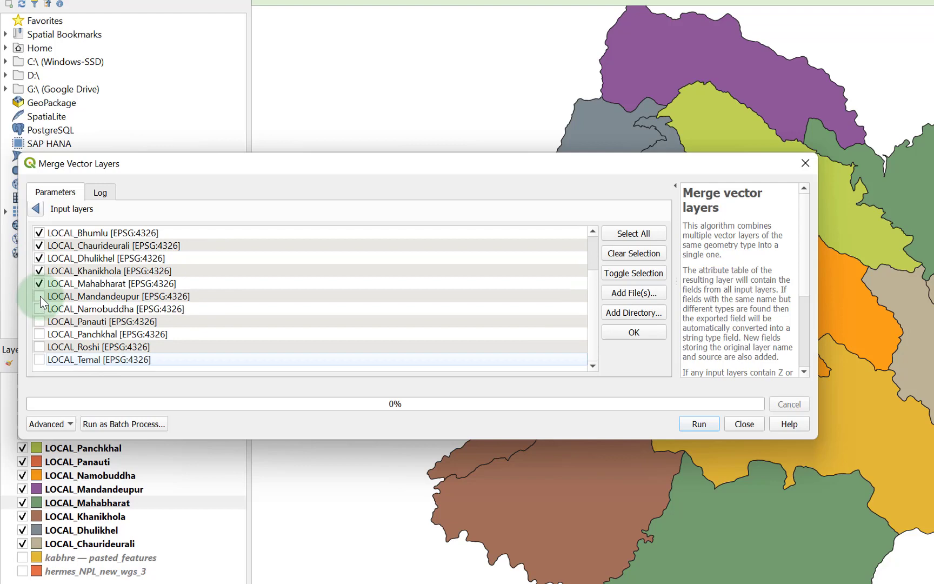
left_click(39, 296)
left_click(39, 308)
left_click(39, 321)
left_click(39, 334)
scroll(144, 346, "up", 2)
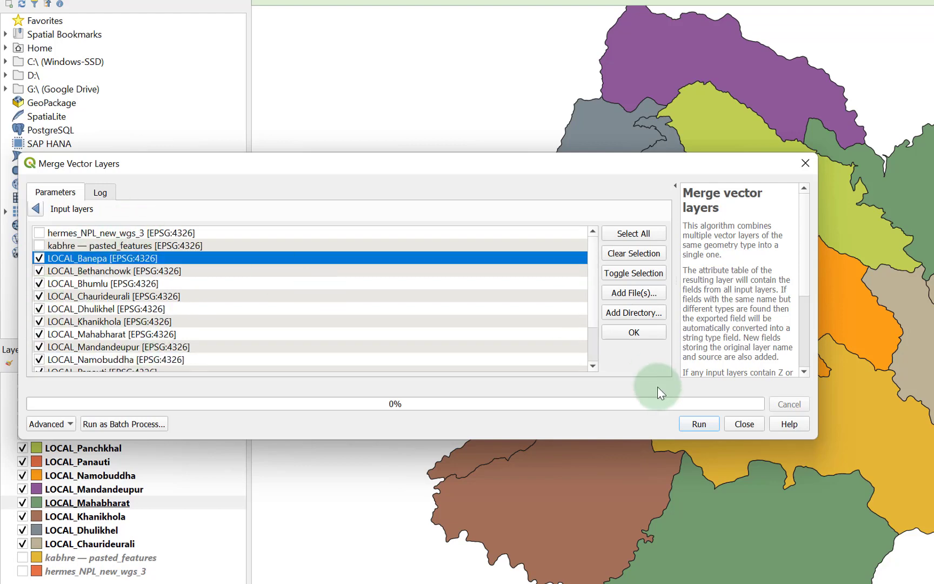
left_click(631, 333)
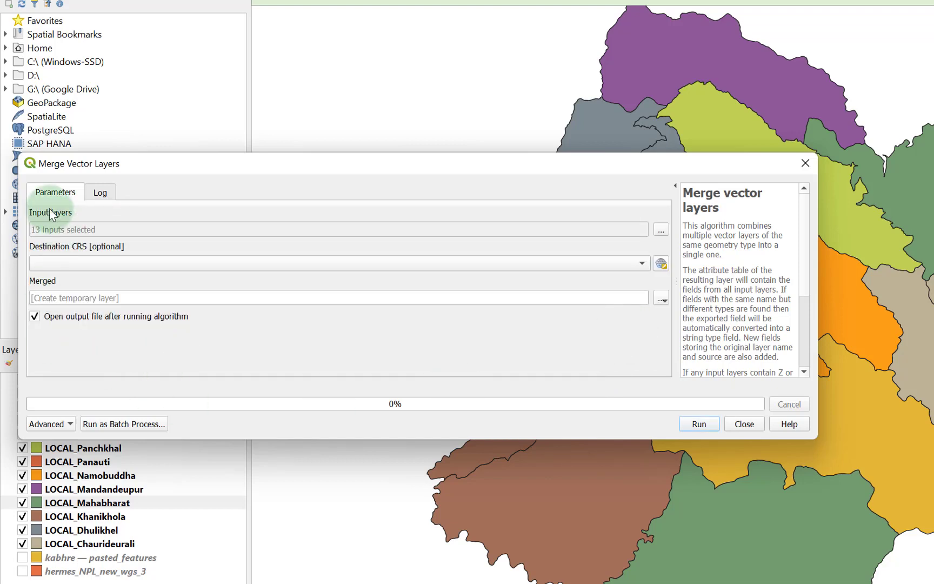
Set the destination CRS to the project's EPSG:4326 - WGS 84 and the output to GeoPackage new_merged_shape_file_kabhre.gpkg, layer new_merged_file.
left_click(641, 264)
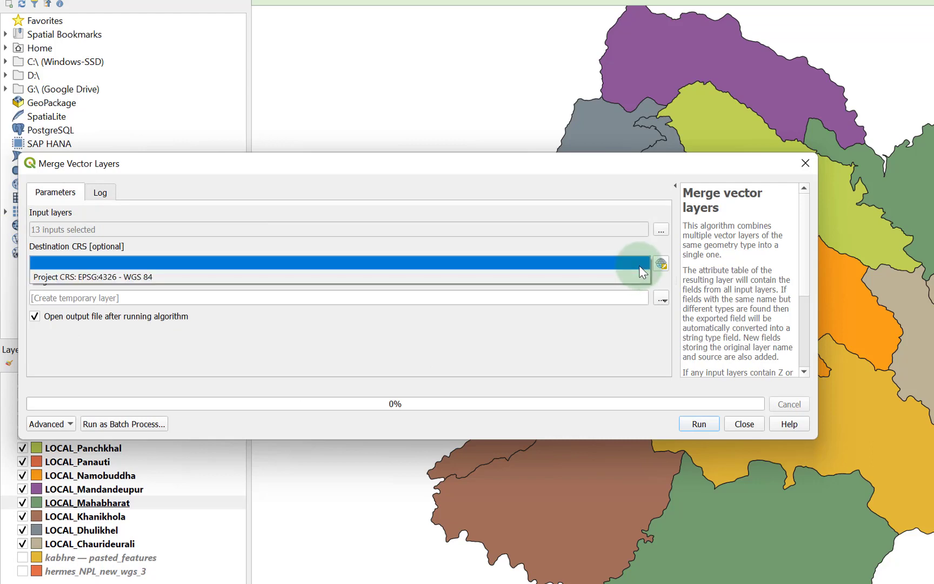
left_click(155, 277)
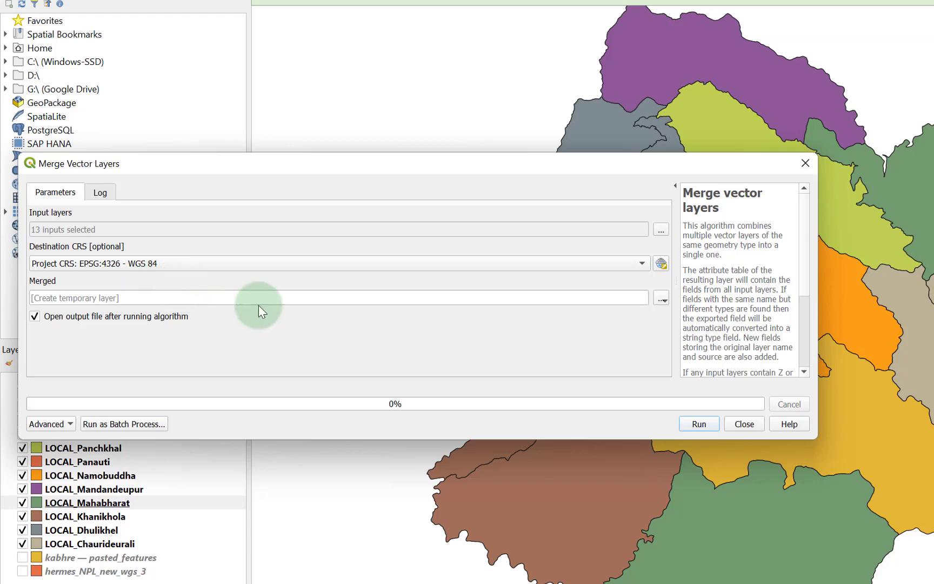
left_click(657, 300)
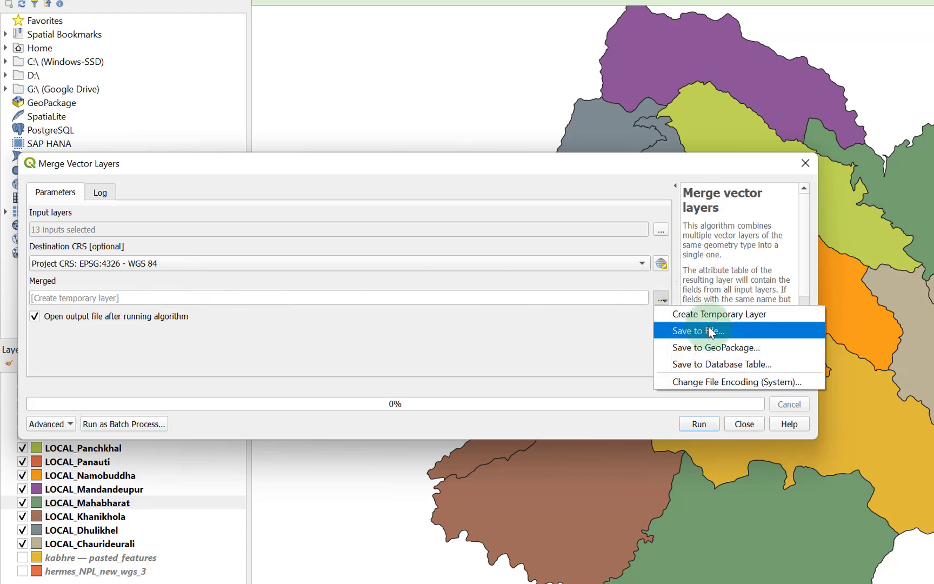
left_click(709, 346)
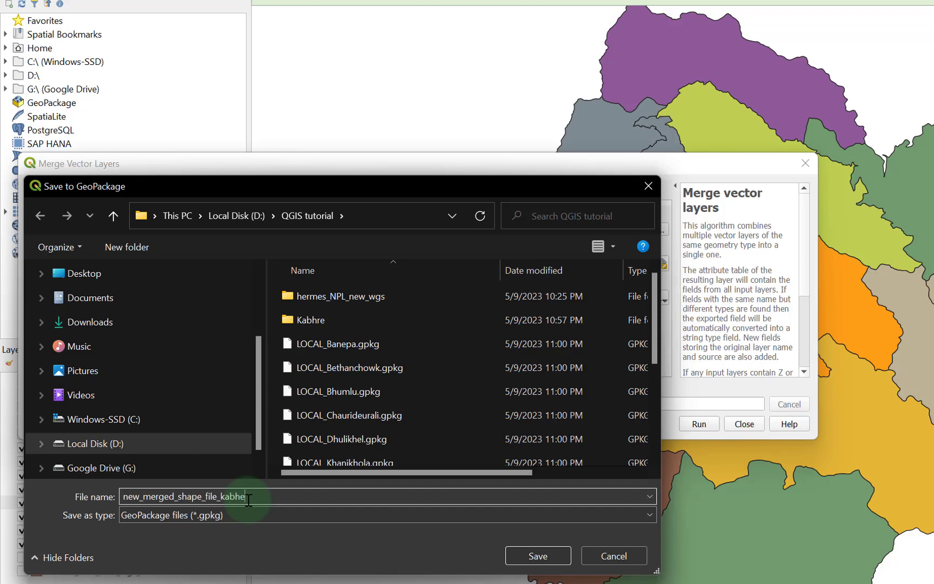
left_click(523, 554)
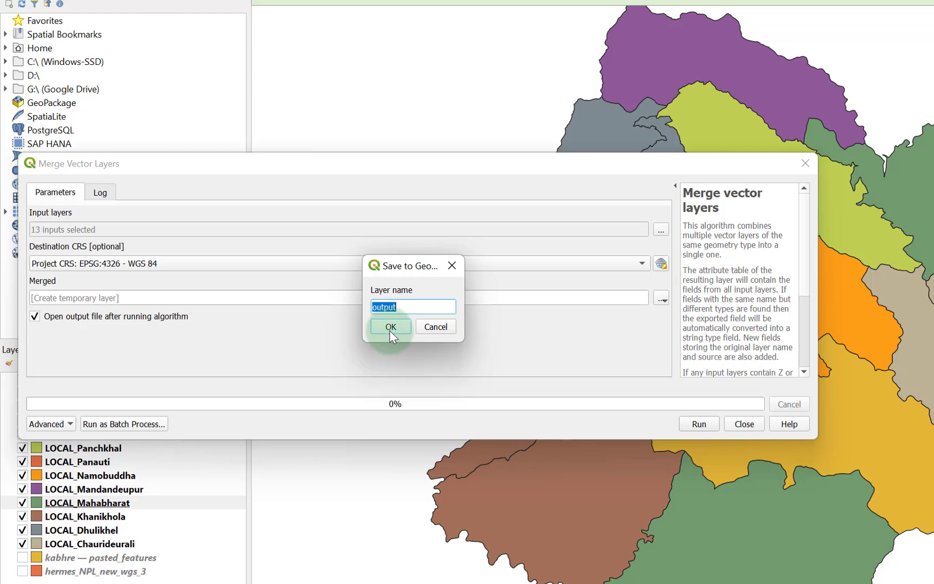
key("BackSpace")
left_click(390, 331)
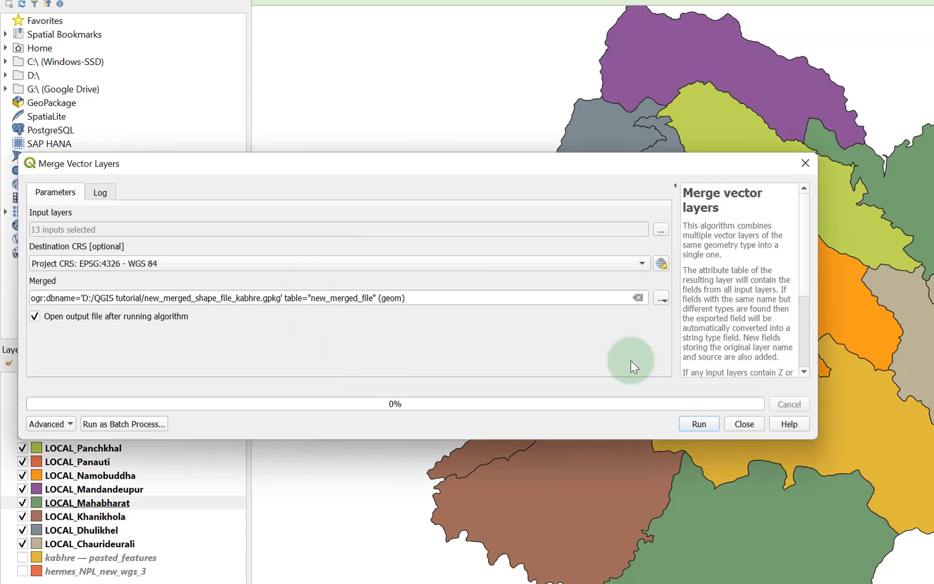
Run the merge and move the new_merged_file layer below all other layers.
left_click(699, 423)
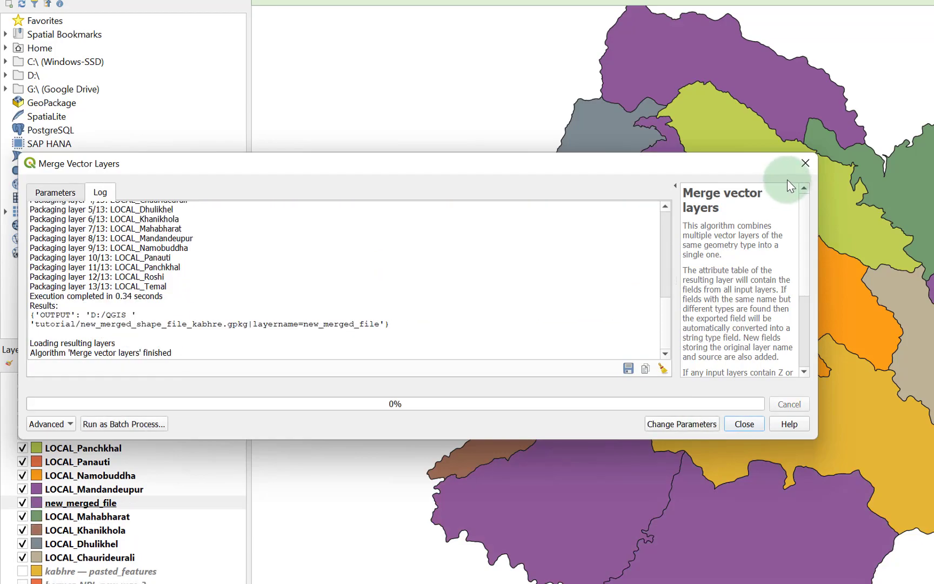
left_click(805, 163)
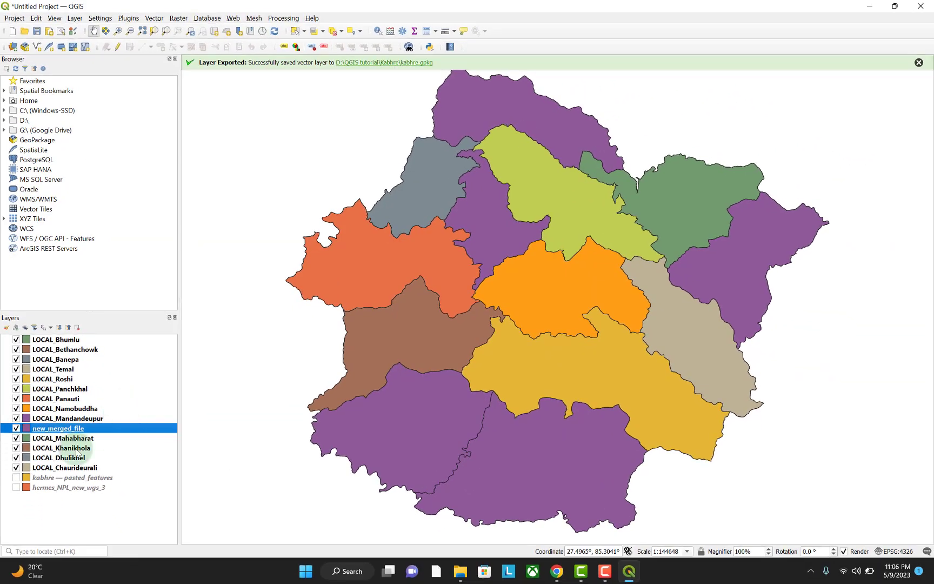
left_click_drag(30, 445, 32, 504)
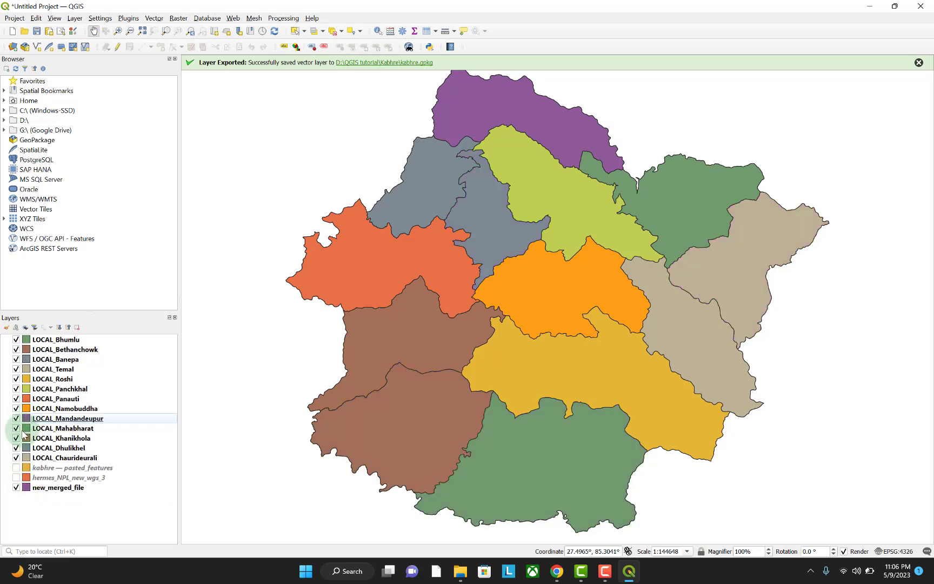
Hide all the LOCAL layers, then switch new_merged_file off and back on to check the merged result.
left_click(16, 458)
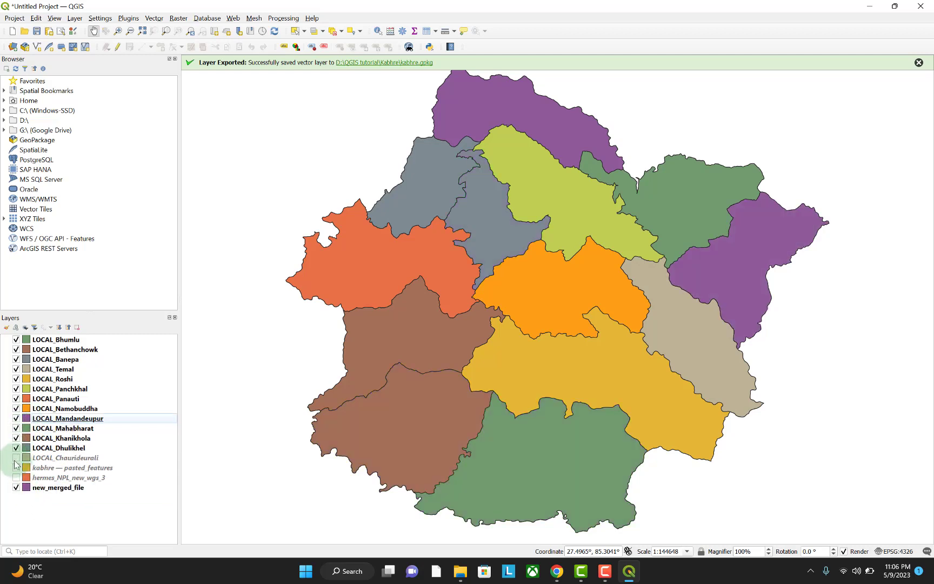
left_click(16, 340)
left_click(16, 350)
left_click(16, 360)
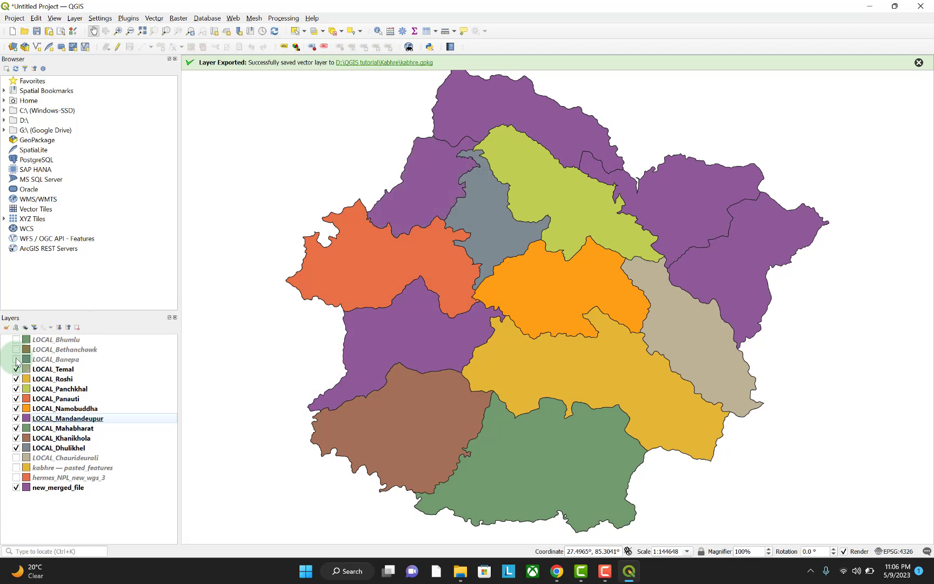
left_click(16, 370)
left_click(16, 379)
left_click(16, 389)
left_click(16, 409)
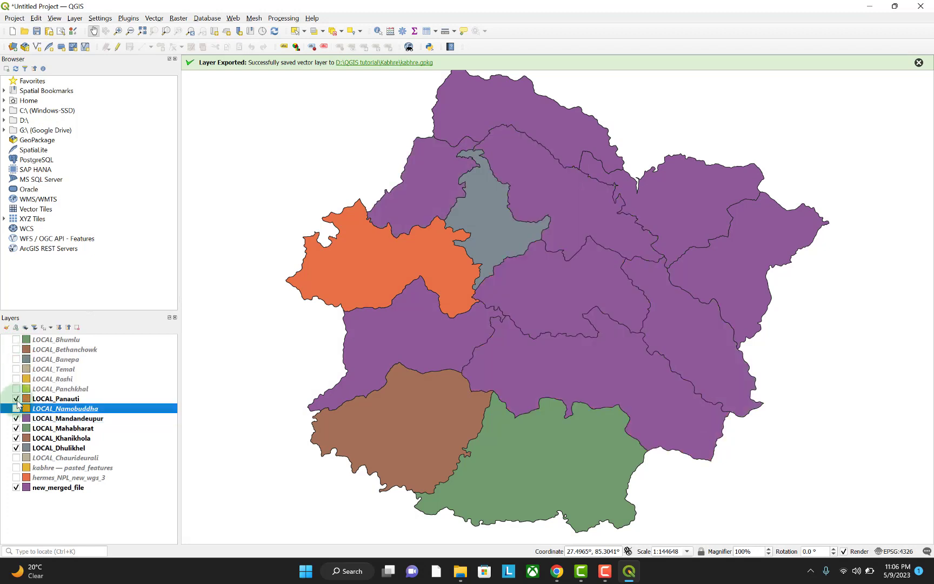
left_click(17, 419)
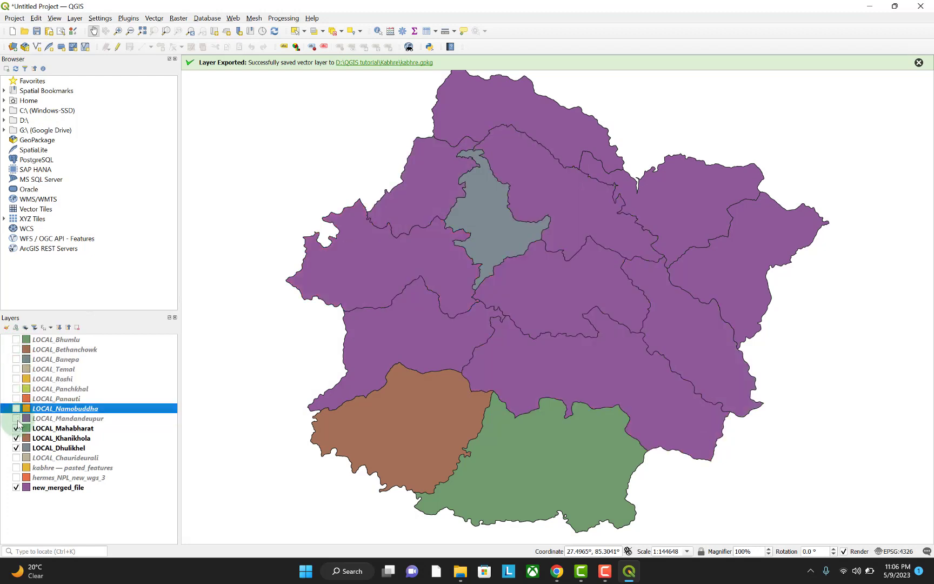
left_click(16, 428)
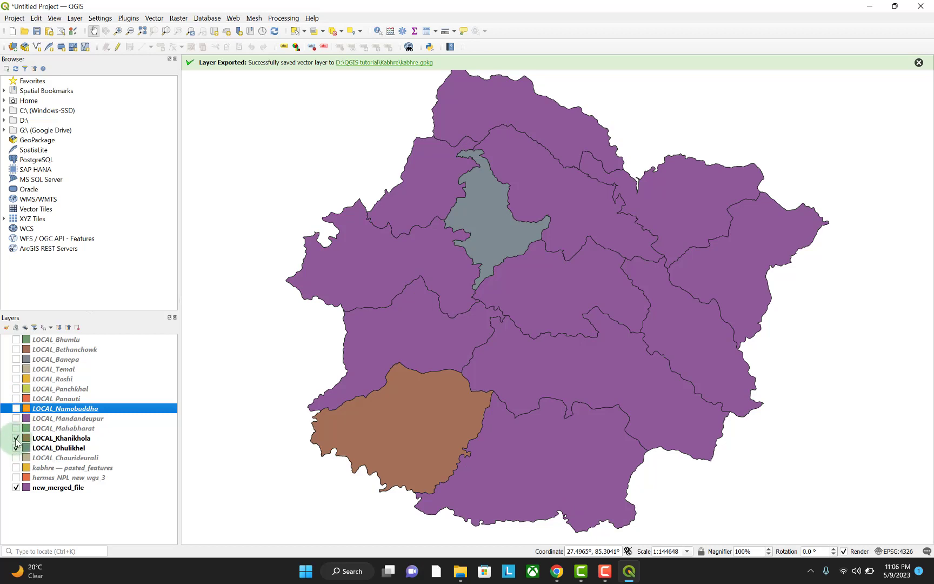
left_click(16, 438)
left_click(16, 447)
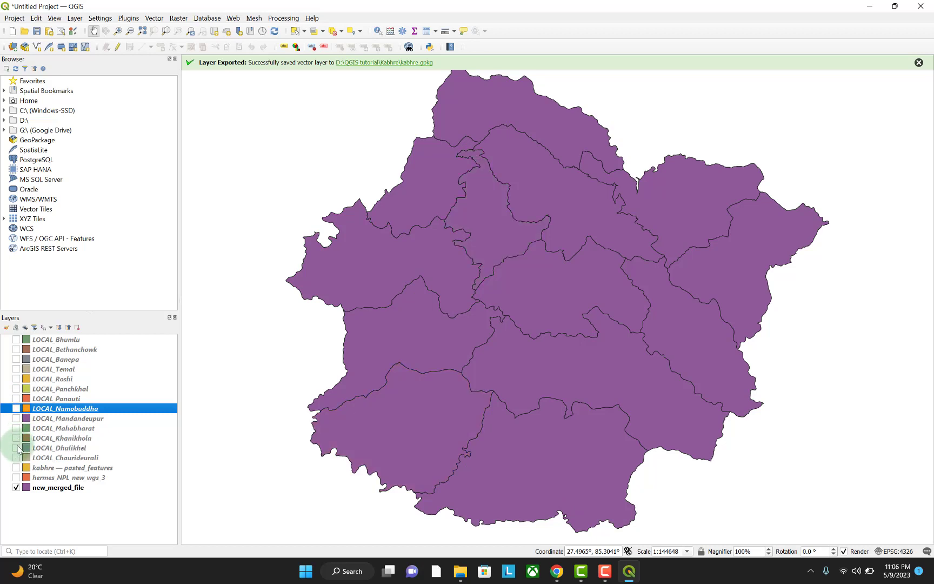
left_click(16, 488)
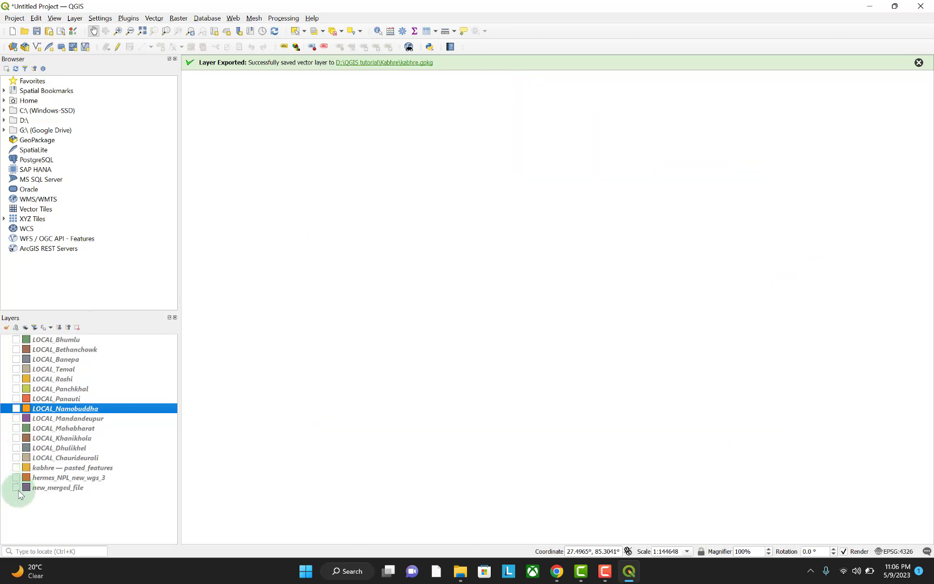
left_click(17, 488)
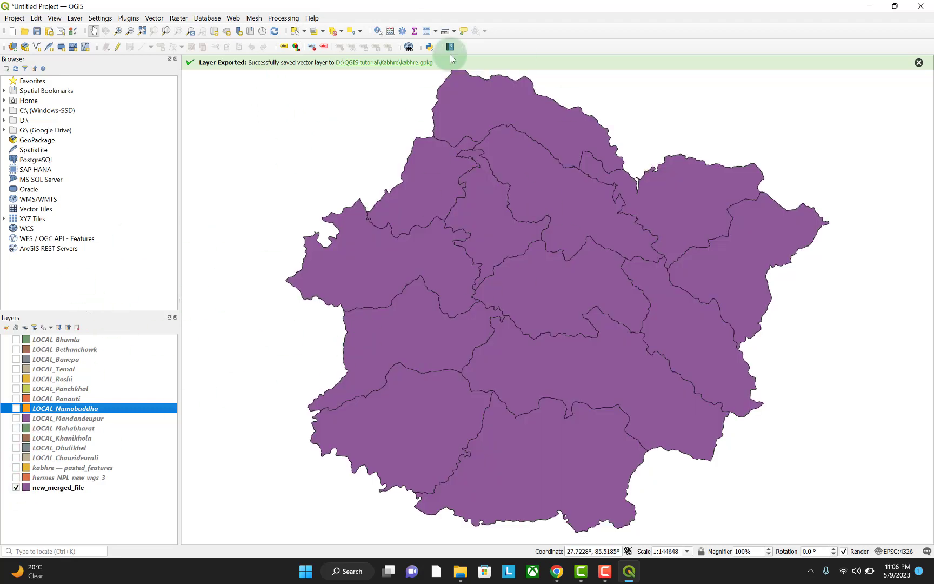
Identify several local units in new_merged_file, including Bethanchowk, Namobuddha and Banepa, to inspect their attributes.
left_click(378, 31)
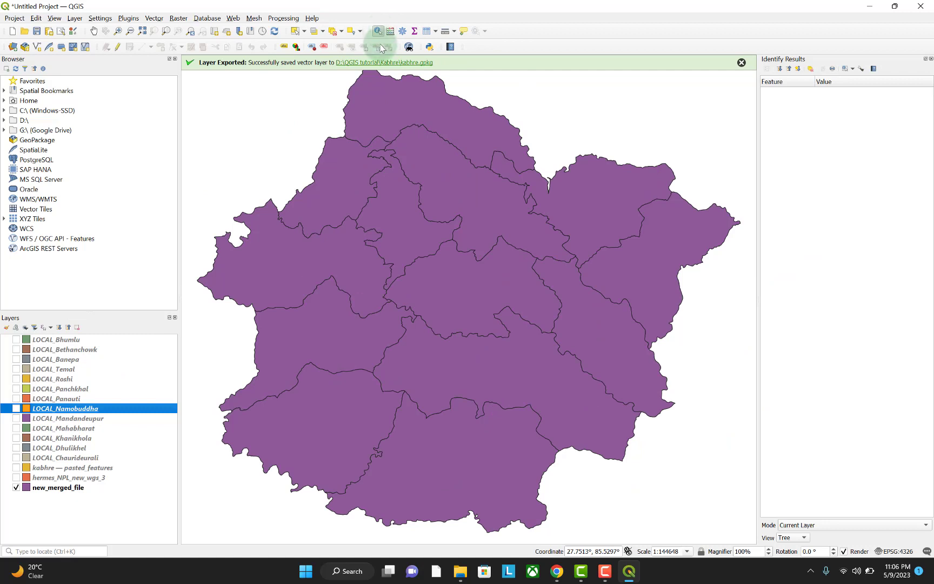
left_click(621, 374)
scroll(621, 373, "up", 1)
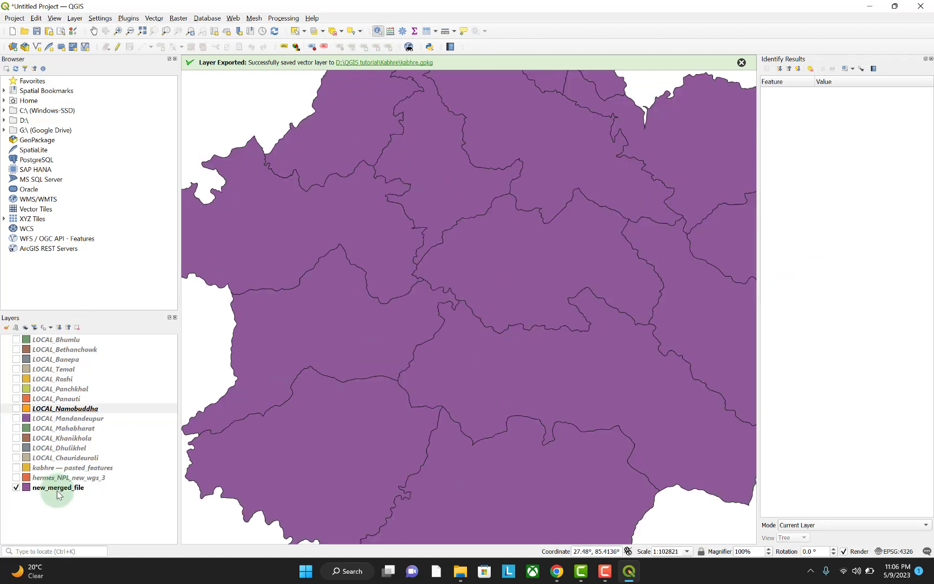
left_click(58, 489)
left_click(340, 333)
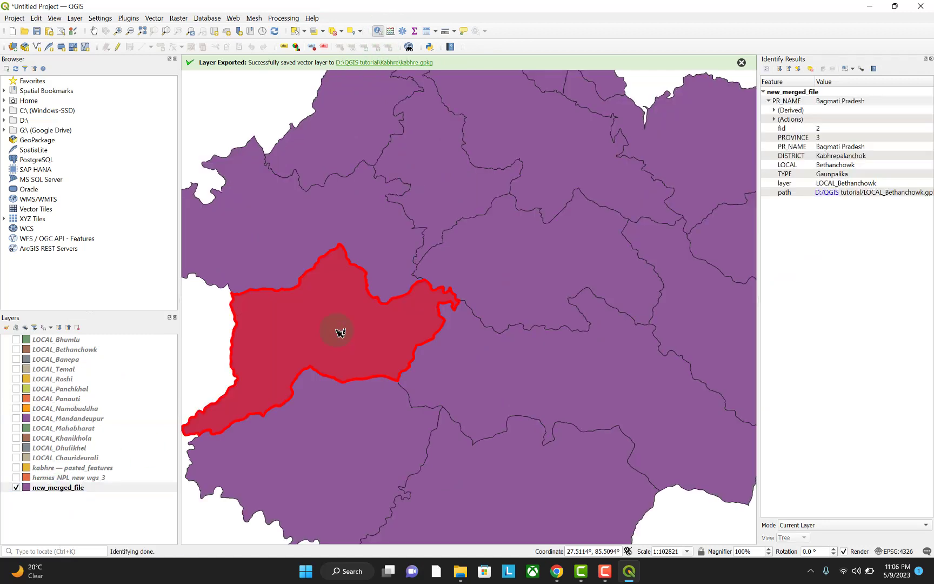
left_click(502, 361)
left_click(523, 251)
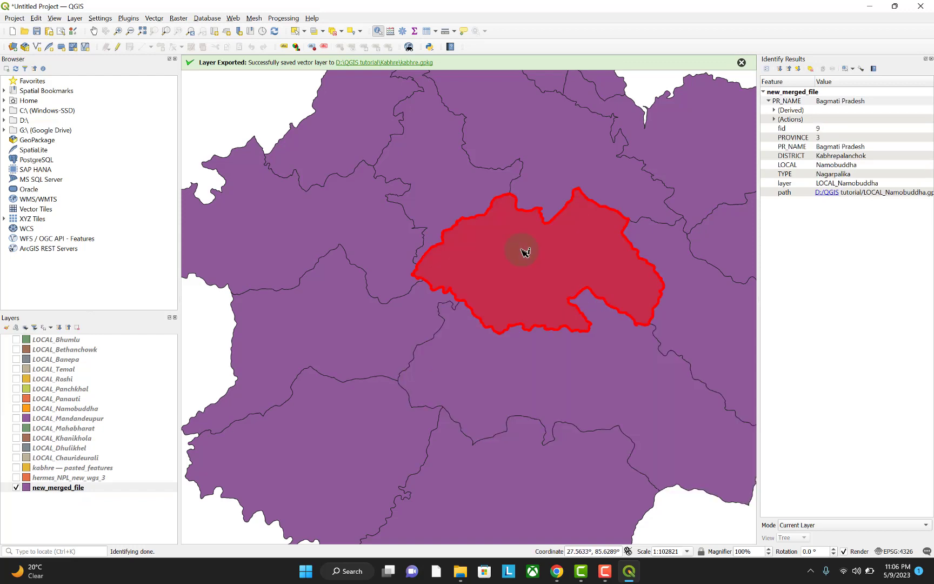
left_click(432, 151)
left_click(503, 143)
key("ctrl+shift+f")
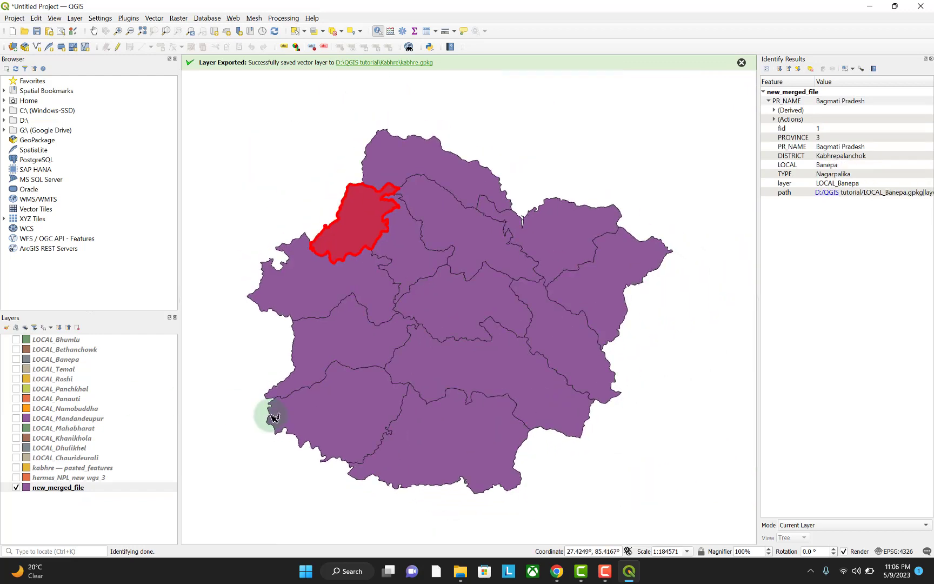